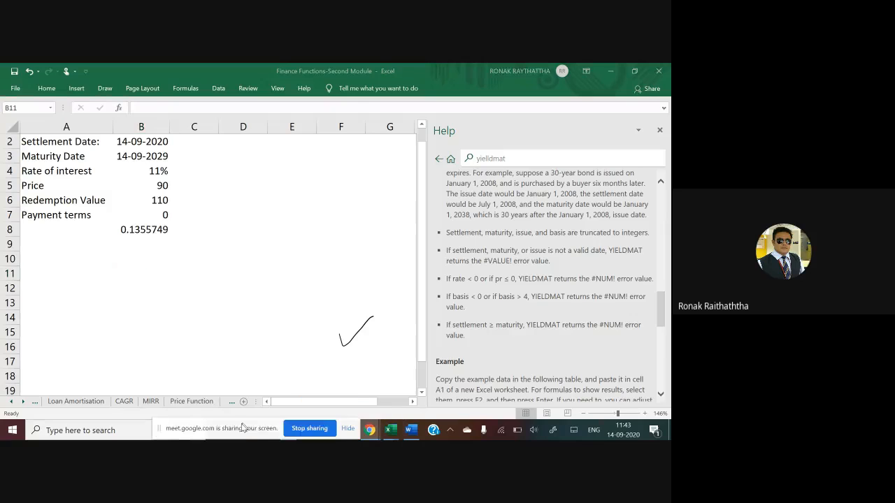
Step: Open the Price Function sheet and close the Help pane
left_click(179, 403)
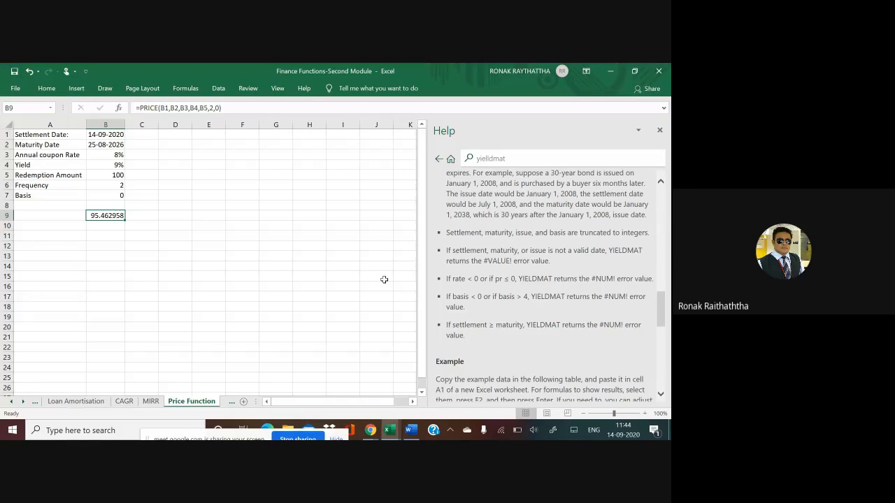
left_click(659, 132)
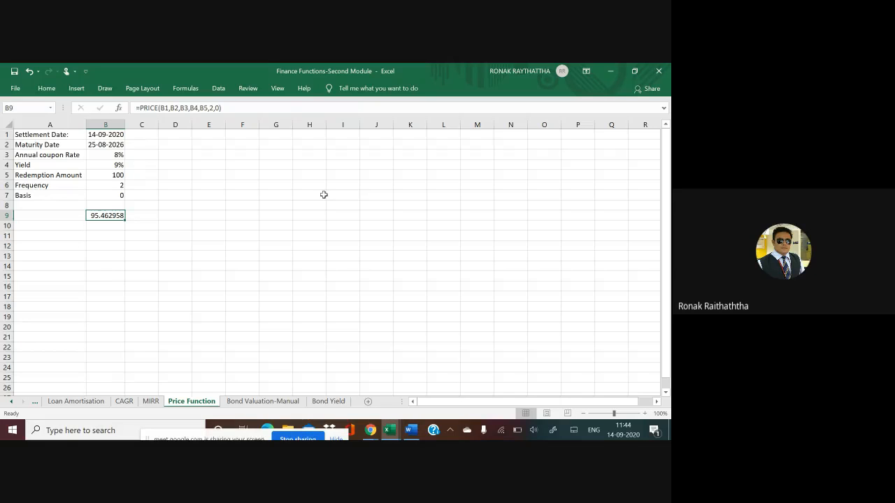
Step: Launch the Windows Magnifier, zoom the screen to 200%, and move the Magnifier window clear of the bond data
left_click(70, 430)
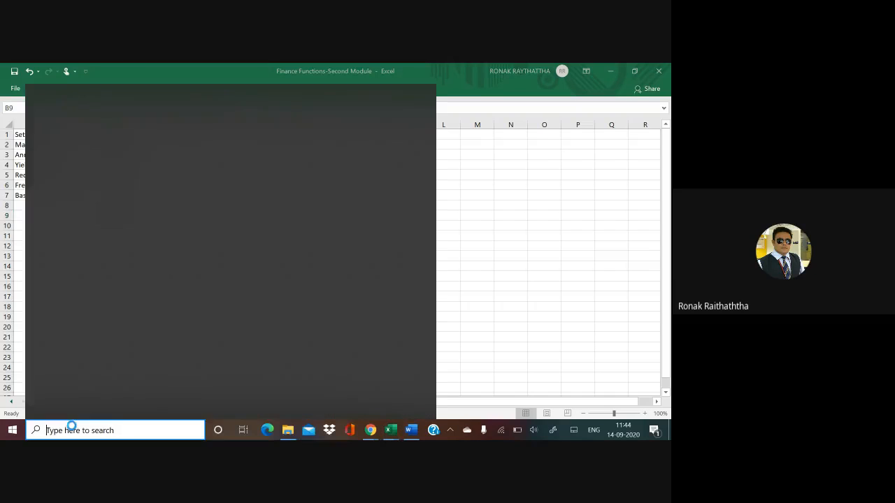
type("ma")
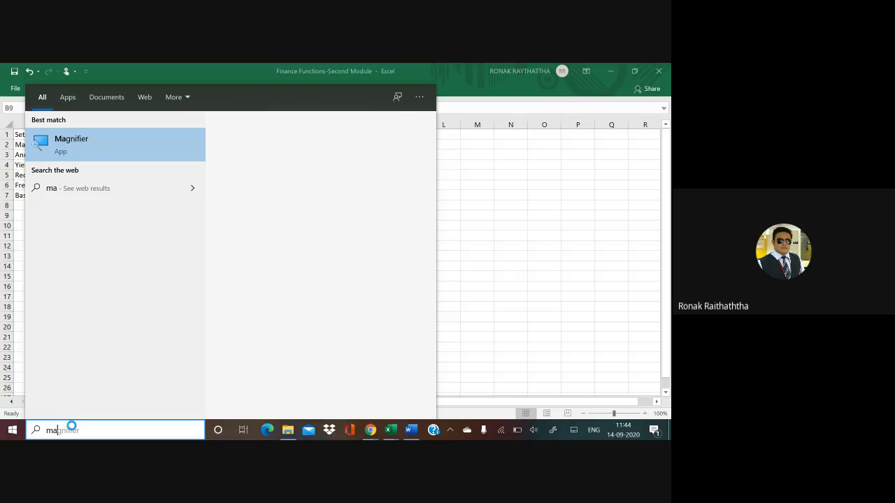
left_click(72, 142)
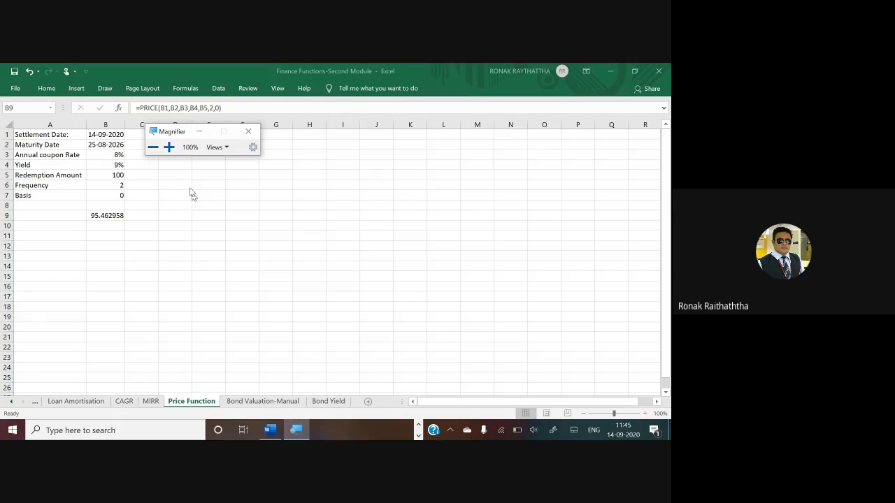
left_click(169, 147)
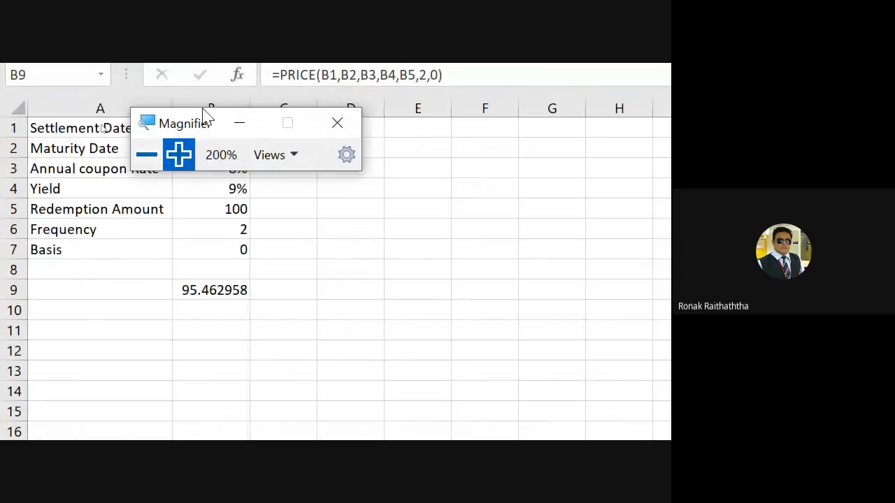
left_click_drag(206, 129, 501, 95)
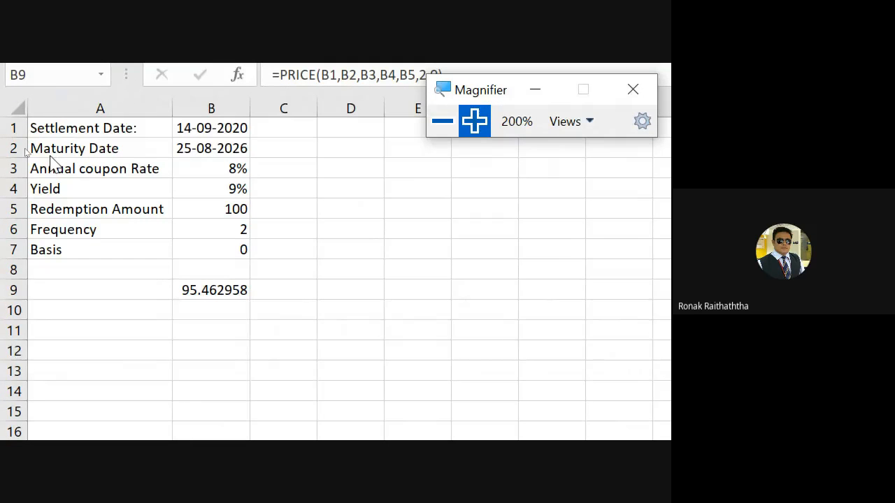
Step: Clear the PRICE formula from cell B9
left_click(202, 285)
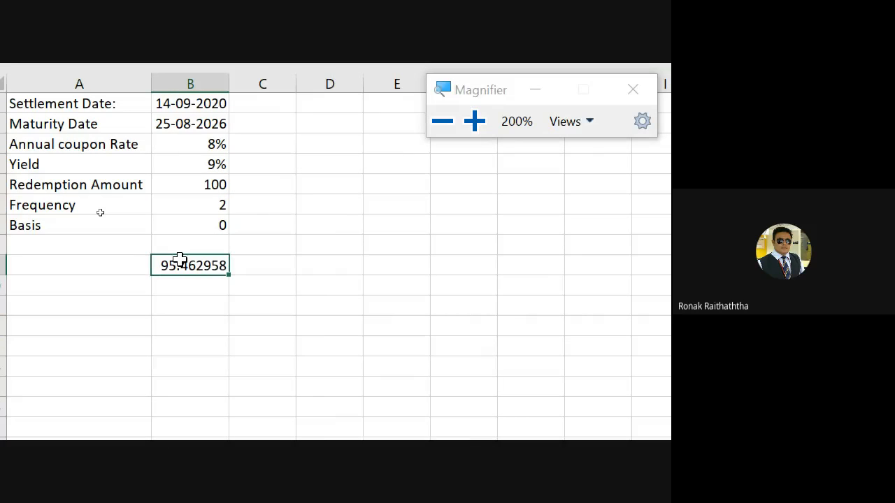
key("Delete")
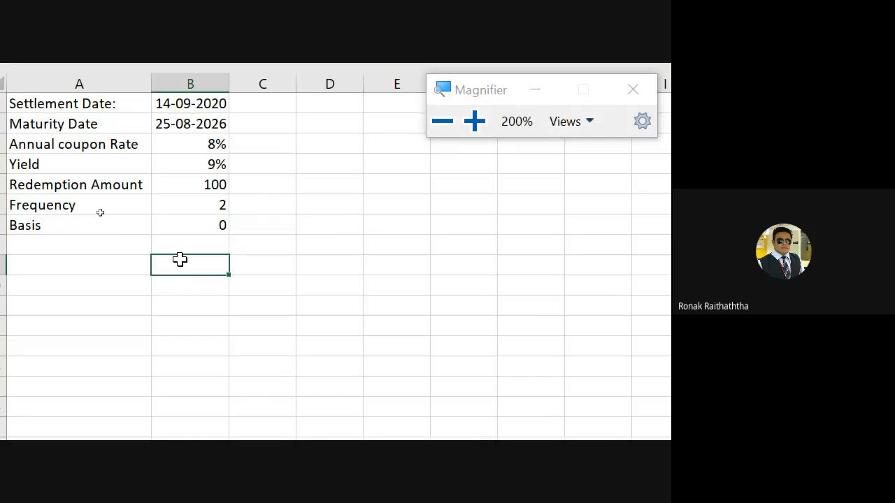
Step: Go through the bond input labels in column A from Settlement Date down to Yield
key("Up")
key("Up")
key("Up")
key("Up")
key("Up")
key("Up")
key("Up")
key("Up")
key("Left")
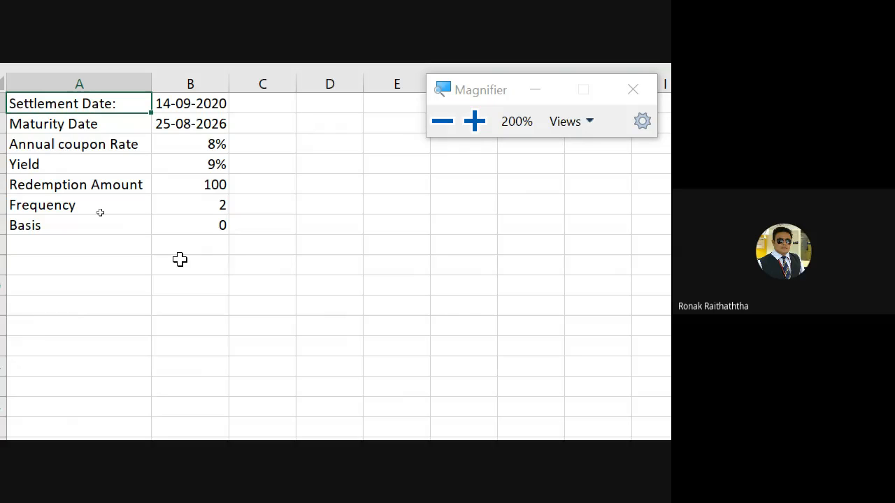
key("Down")
key("Down")
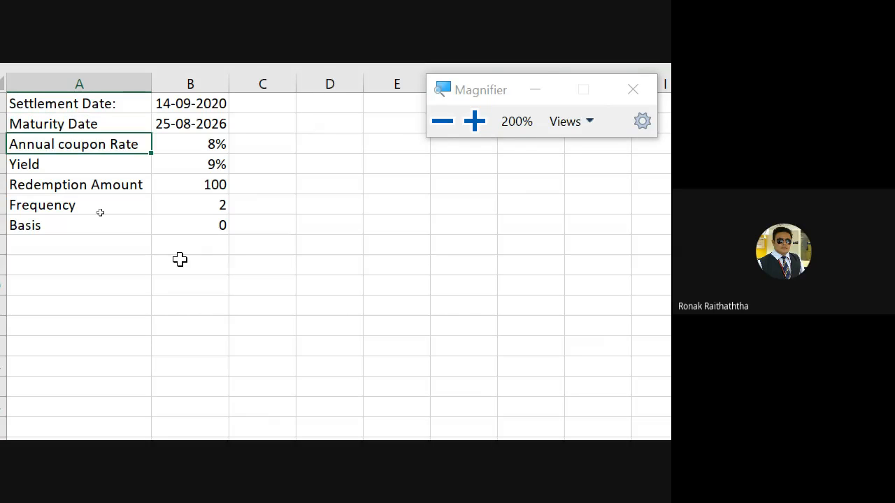
key("Down")
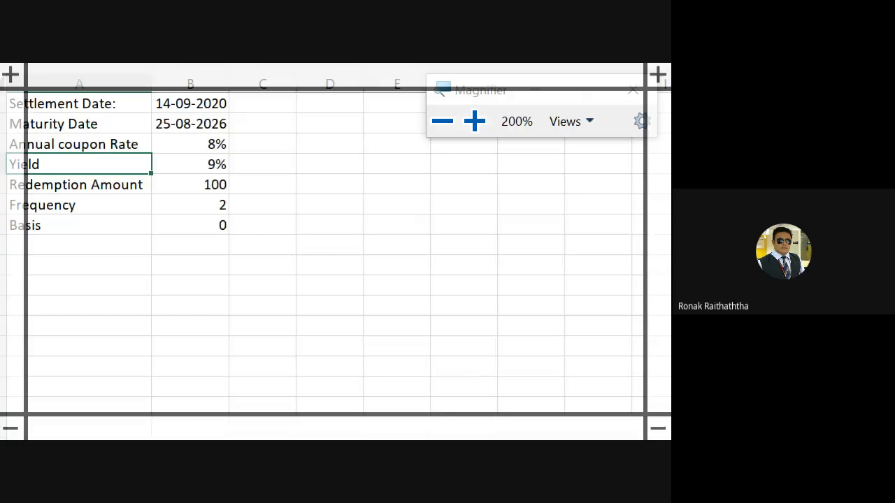
Step: Reduce the screen magnification to 100% and switch to the Google Meet window to check the meeting
key("alt+Tab")
key("alt+Tab")
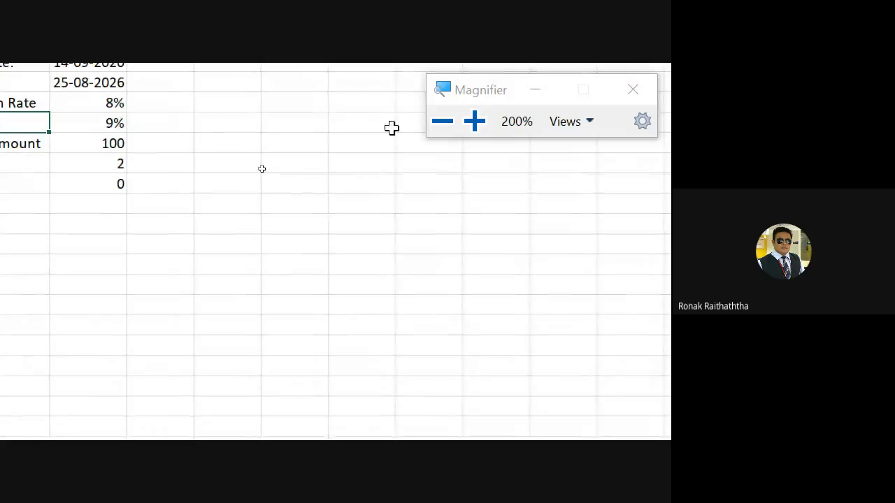
left_click(442, 121)
key("alt+Tab")
key("alt+Tab")
key("alt+Tab")
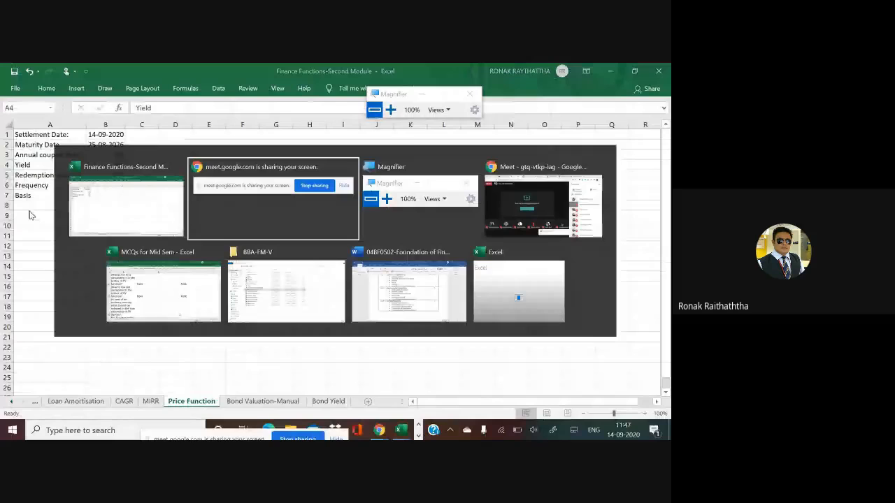
key("alt+Tab")
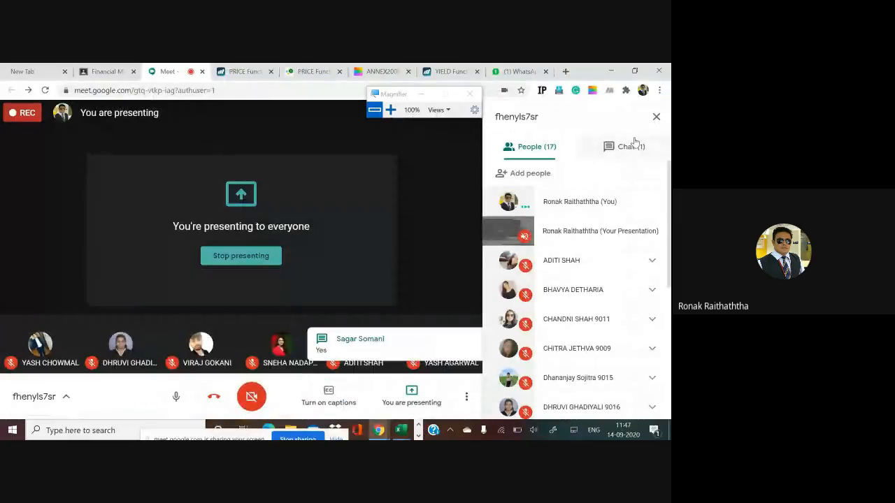
Step: Switch back to the Excel workbook and magnify the screen to 200% over the Price Function data
key("alt+Tab")
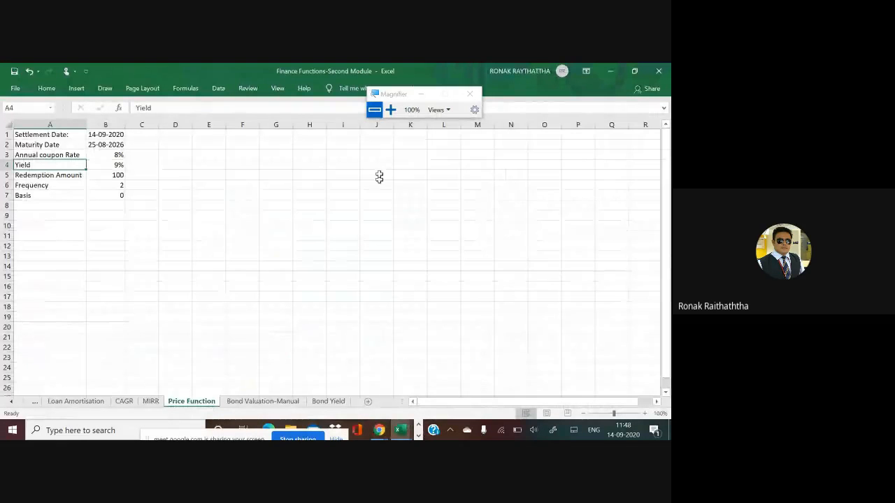
left_click(390, 109)
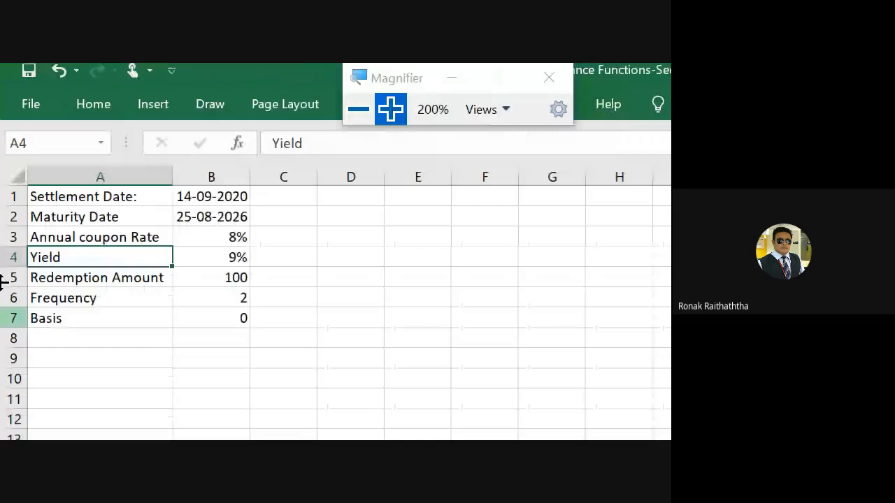
scroll(136, 352, "down", 2)
scroll(136, 352, "up", 2)
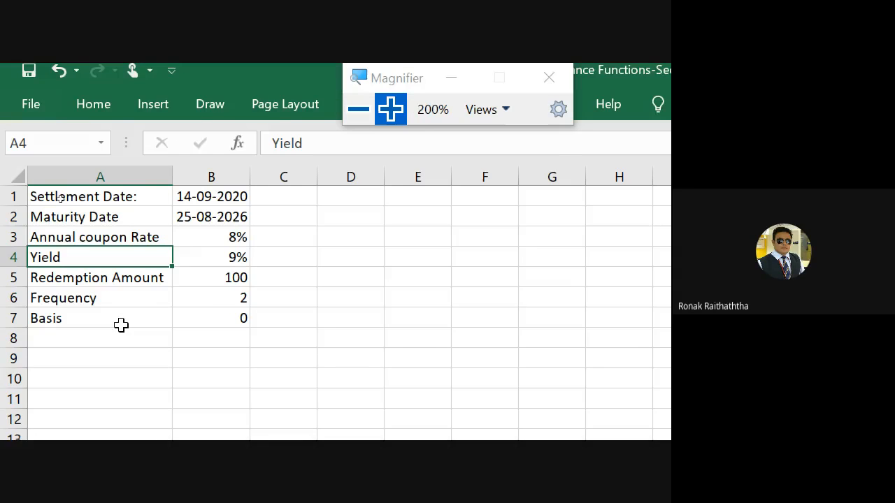
Step: Handwrite a red arrow followed by the word "Interest" across columns D and E beside the bond data
left_click_drag(332, 277, 341, 291)
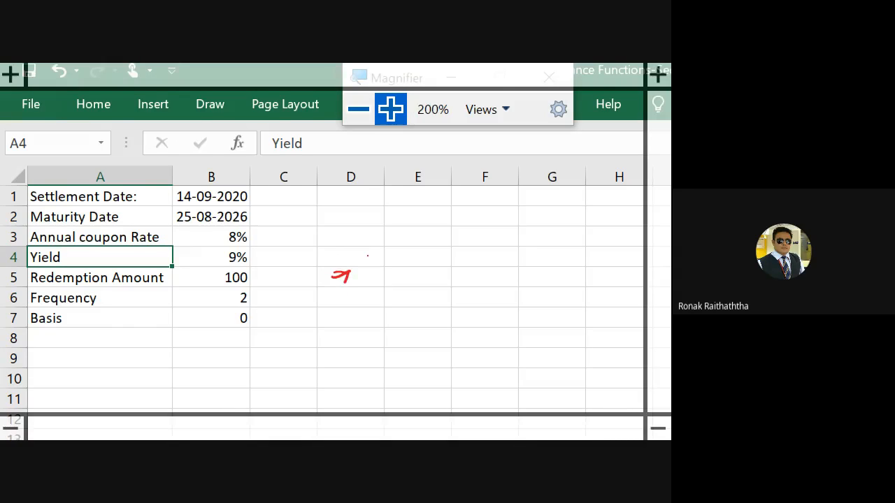
left_click_drag(367, 256, 369, 272)
left_click_drag(361, 259, 374, 254)
left_click_drag(362, 274, 374, 269)
mouse_move(374, 260)
left_mouse_down()
mouse_move(380, 270)
mouse_move(429, 242)
left_mouse_up()
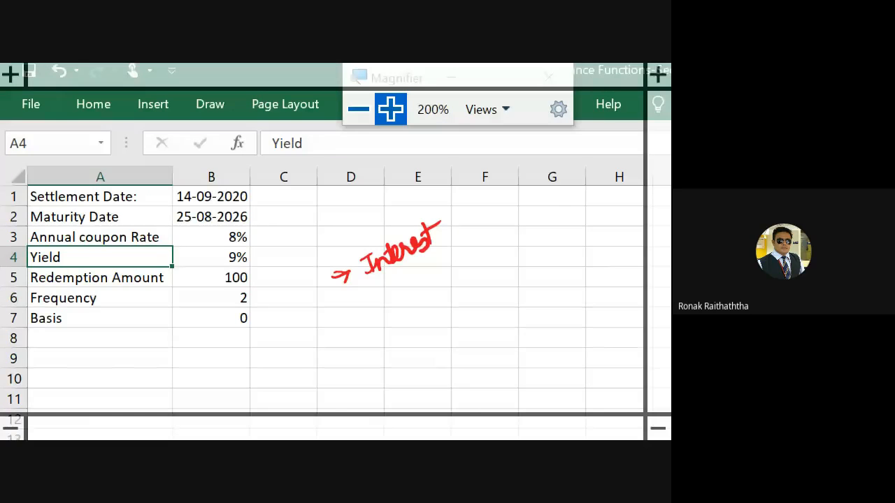
Step: Handwrite "M.P/I.S.P. & Maturity Price" in red ink below the Interest note
mouse_move(363, 336)
left_mouse_down()
mouse_move(358, 315)
mouse_move(383, 320)
mouse_move(394, 299)
mouse_move(432, 283)
mouse_move(446, 255)
mouse_move(467, 264)
mouse_move(505, 213)
mouse_move(530, 221)
left_mouse_up()
mouse_move(465, 284)
left_mouse_down()
mouse_move(488, 288)
mouse_move(518, 274)
left_mouse_up()
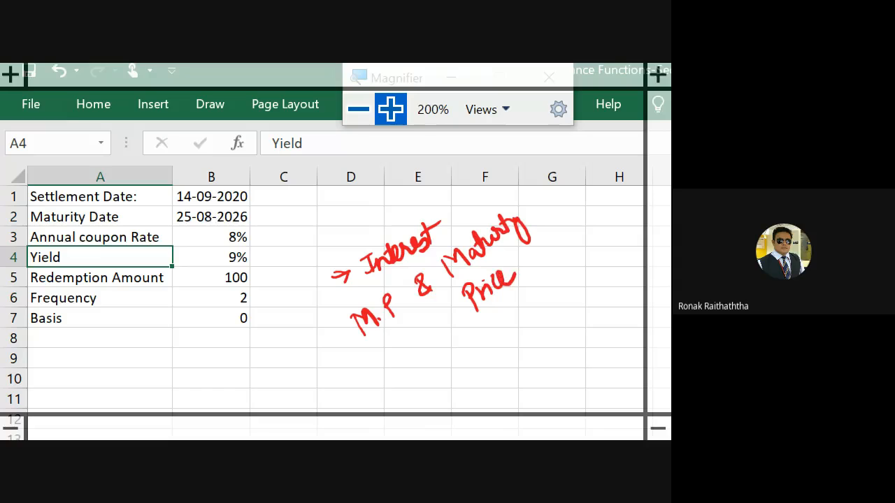
mouse_move(408, 294)
left_mouse_down()
mouse_move(403, 336)
mouse_move(381, 372)
mouse_move(394, 376)
left_mouse_up()
left_click_drag(407, 344, 400, 364)
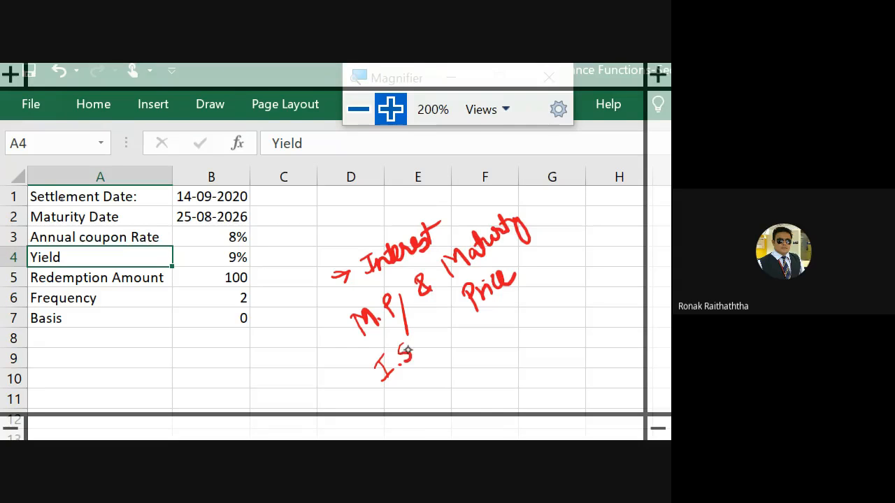
left_click(416, 353)
mouse_move(422, 329)
left_mouse_down()
mouse_move(419, 348)
mouse_move(422, 337)
left_mouse_up()
left_click(436, 339)
Step: Write 90 under I.S.P. and 110 under Maturity Price, and join them with a brace labelled 20
mouse_move(442, 373)
left_mouse_down()
mouse_move(432, 388)
mouse_move(447, 368)
left_mouse_up()
mouse_move(501, 319)
left_mouse_down()
mouse_move(515, 336)
mouse_move(511, 327)
left_mouse_up()
left_click_drag(524, 299, 523, 302)
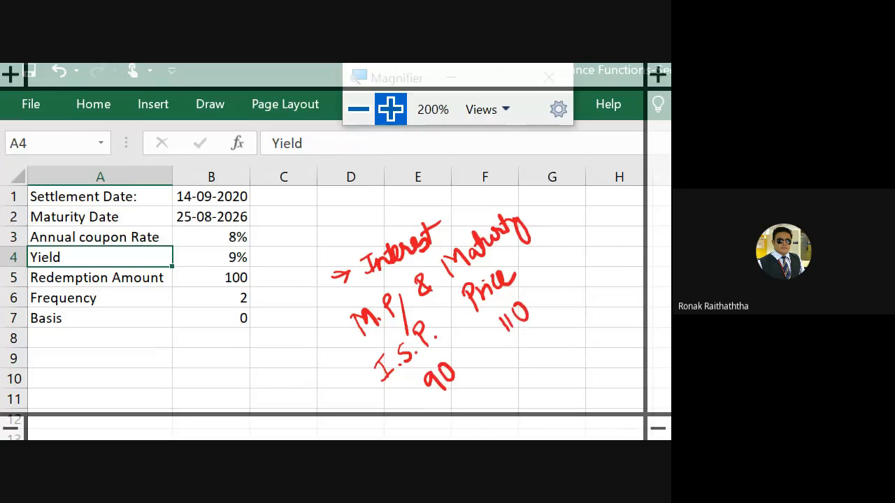
left_click_drag(465, 396, 533, 337)
mouse_move(499, 368)
left_mouse_down()
mouse_move(520, 376)
mouse_move(518, 362)
left_mouse_up()
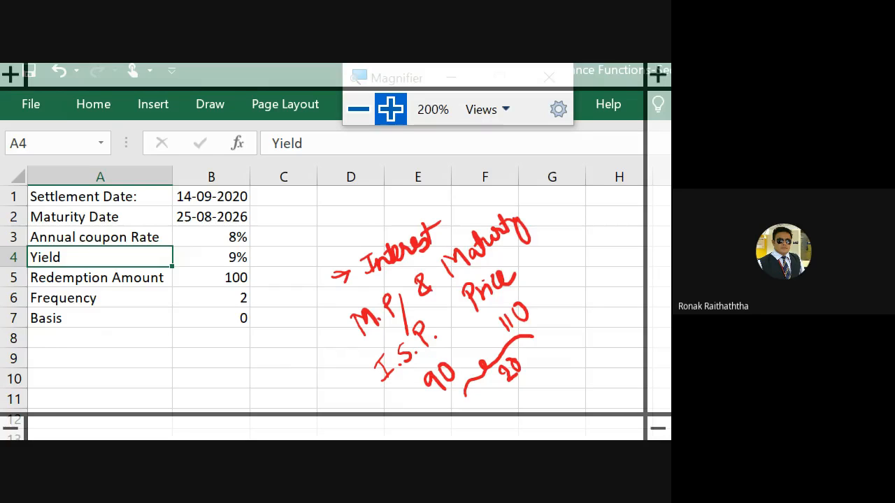
Step: Underline the handwritten word "Interest" and enclose the price note between two curly braces
left_click_drag(359, 291, 461, 224)
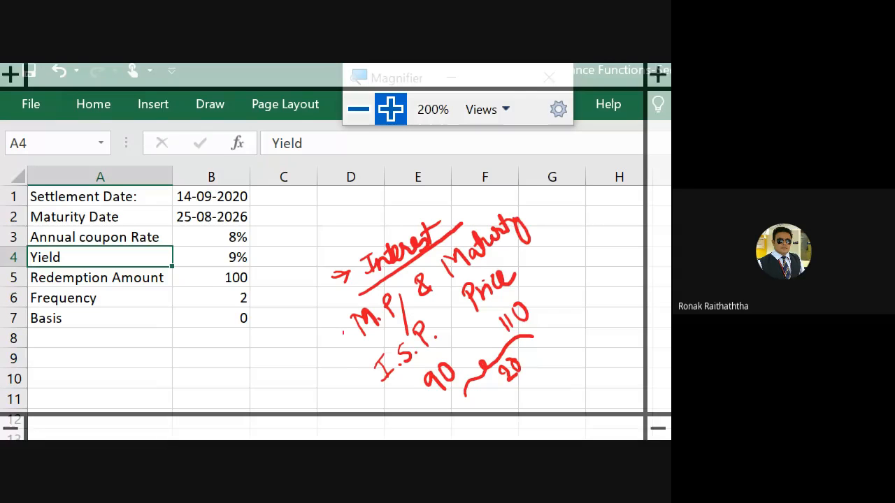
left_click_drag(348, 316, 379, 378)
mouse_move(510, 207)
left_mouse_down()
mouse_move(557, 235)
mouse_move(552, 299)
left_mouse_up()
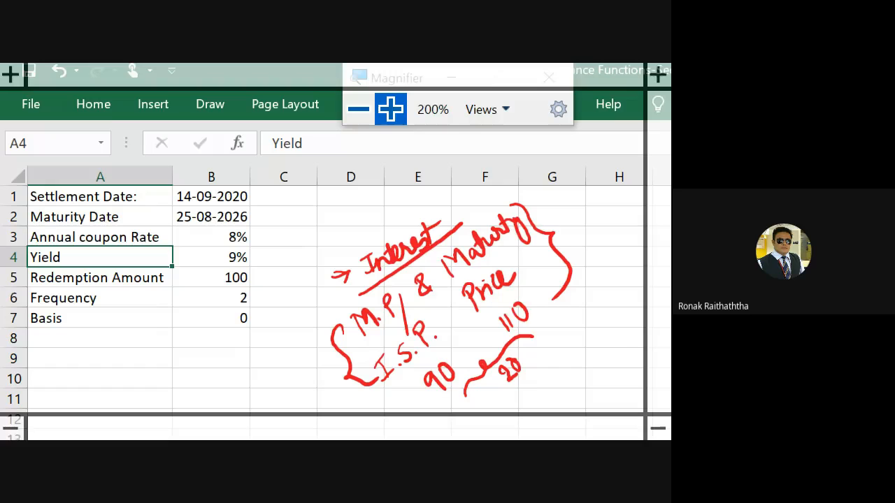
Step: Draw red tick marks beside the Yield and Annual coupon Rate entries, and a down and an up arrow below the data
mouse_move(72, 256)
left_mouse_down()
mouse_move(80, 264)
mouse_move(100, 248)
left_mouse_up()
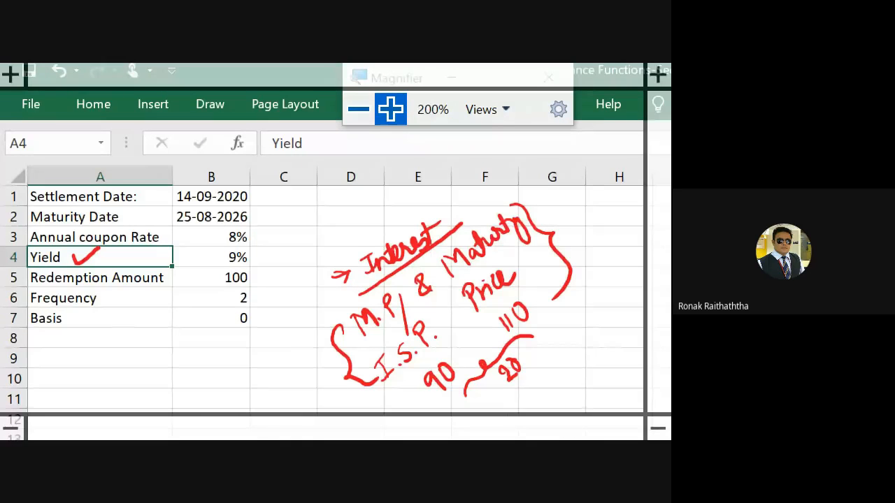
mouse_move(276, 253)
left_mouse_down()
mouse_move(280, 260)
mouse_move(312, 242)
mouse_move(273, 241)
mouse_move(298, 222)
left_mouse_up()
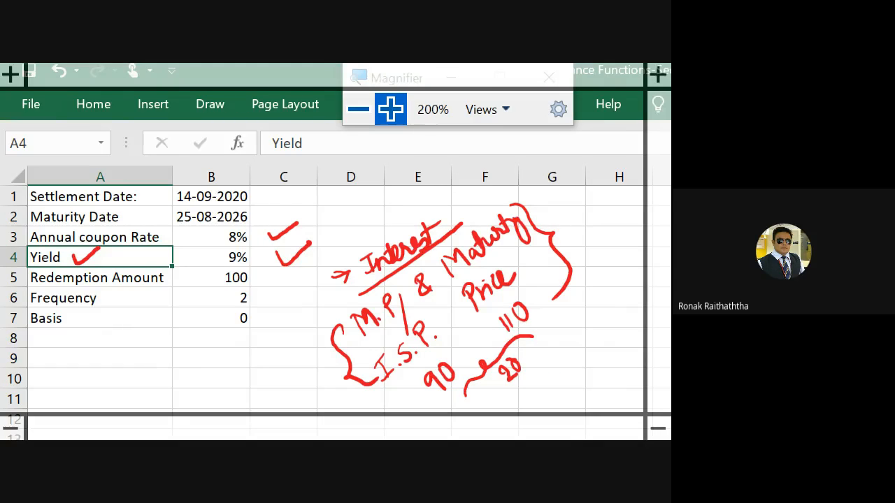
mouse_move(242, 355)
left_mouse_down()
mouse_move(247, 377)
mouse_move(253, 362)
left_mouse_up()
left_click_drag(205, 236, 224, 227)
mouse_move(278, 372)
left_mouse_down()
mouse_move(274, 341)
mouse_move(283, 354)
left_mouse_up()
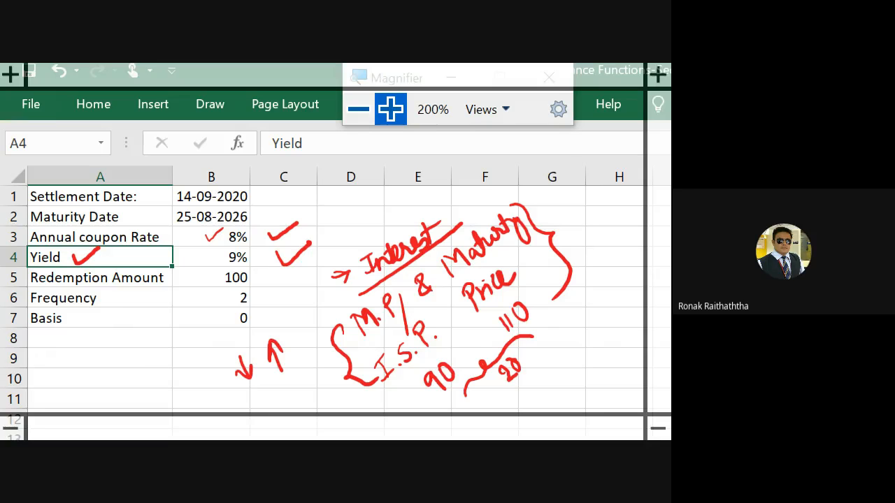
Step: Delete the handwritten "Interest" note, the "M.P/I.S.P. & Maturity Price" note, and the brace labelled 20
left_click(383, 259)
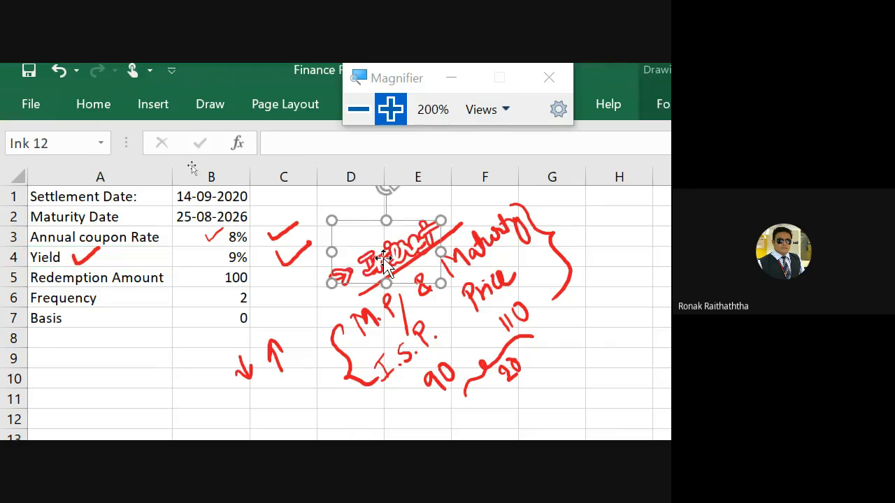
key("Delete")
left_click(491, 344)
key("Delete")
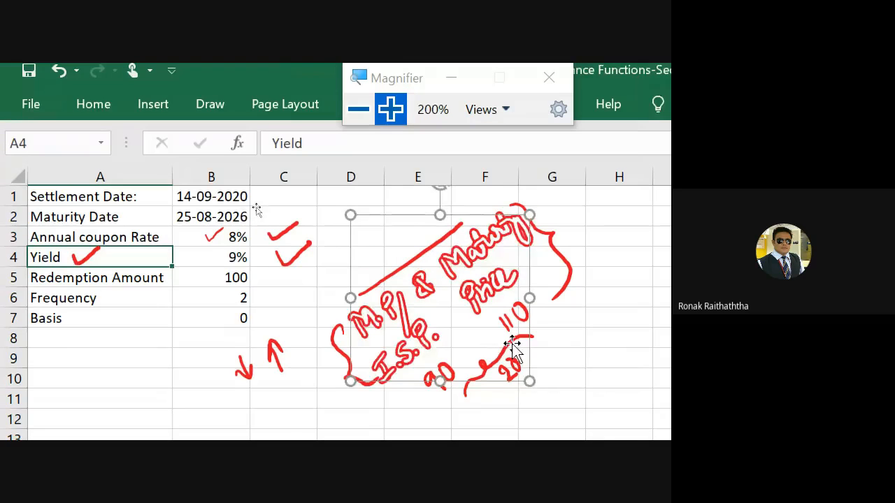
left_click(494, 353)
key("Delete")
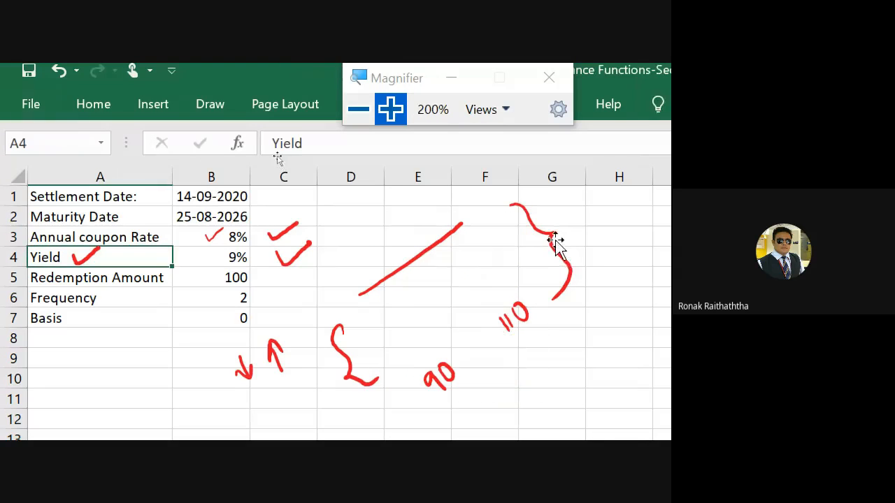
Step: Delete the curly brace in column G and the handwritten 90 and 110
left_click(555, 241)
key("Delete")
left_click(510, 314)
key("Delete")
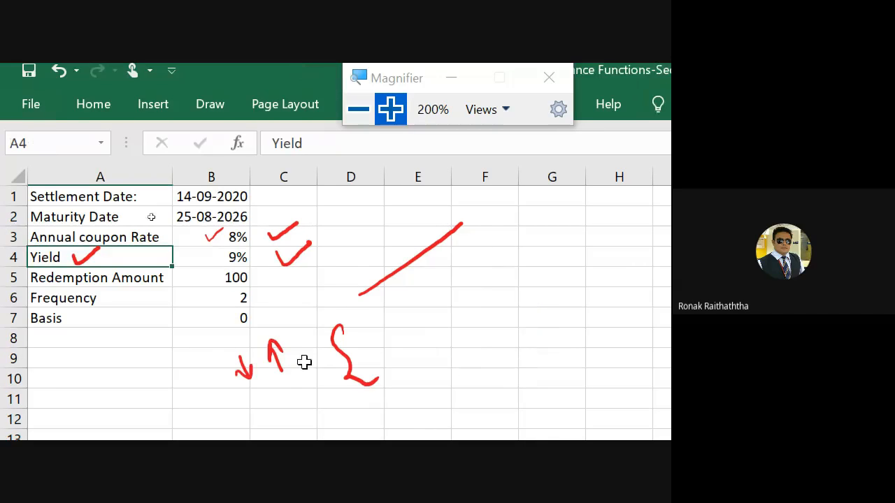
Step: Delete the down and up arrows drawn below the bond data
left_click(280, 351)
left_click(242, 365)
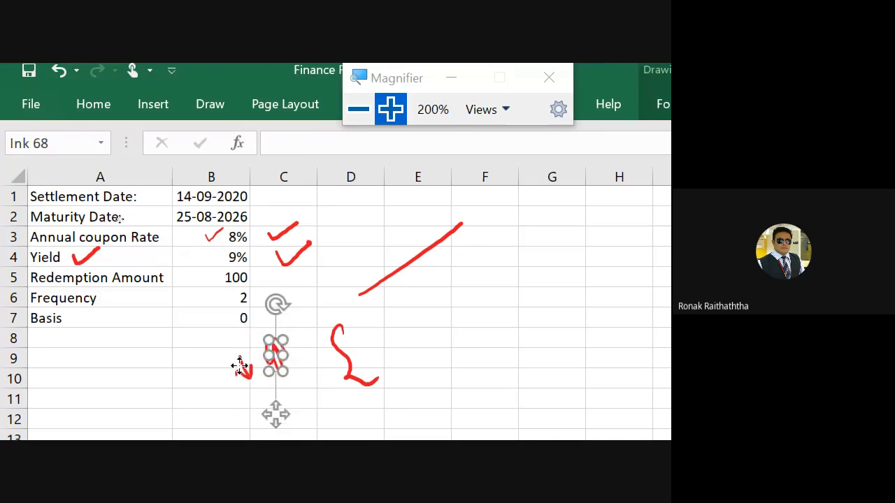
key("Delete")
left_click(277, 356)
key("Delete")
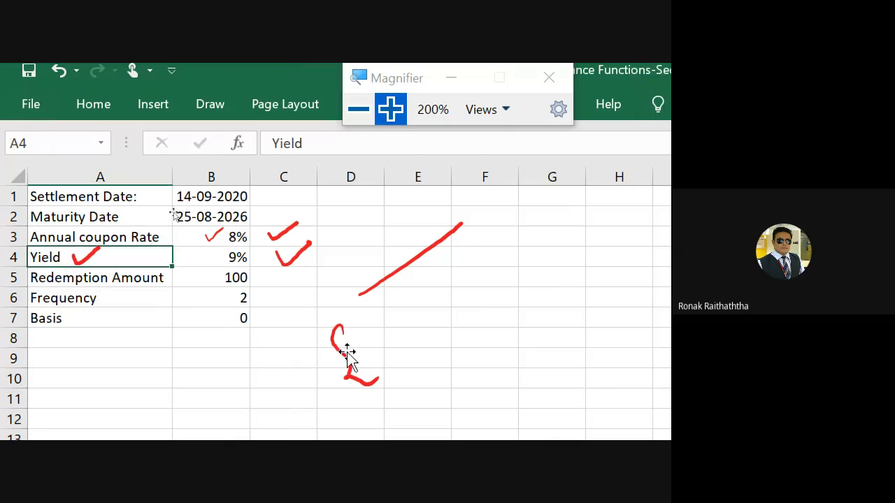
Step: Delete the leftover ink strokes in columns C to E and the tick mark beside the Yield label
left_click(346, 354)
key("Delete")
left_click(394, 260)
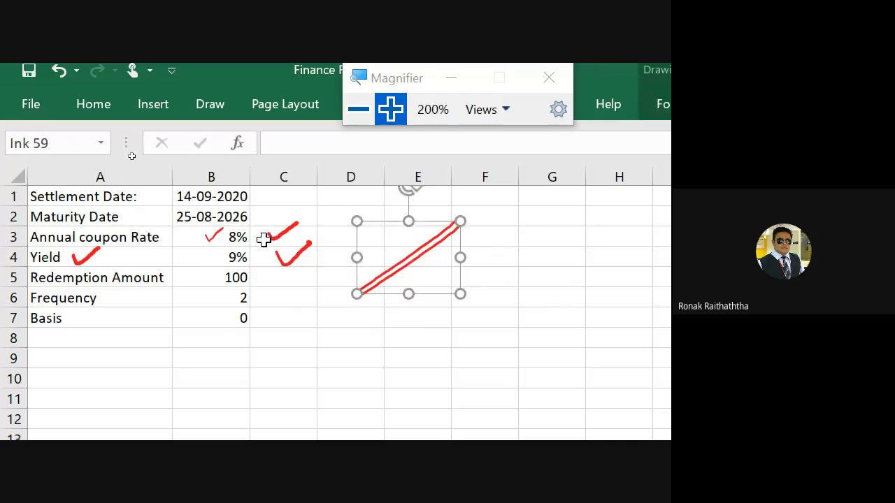
key("Delete")
left_click(283, 249)
key("Delete")
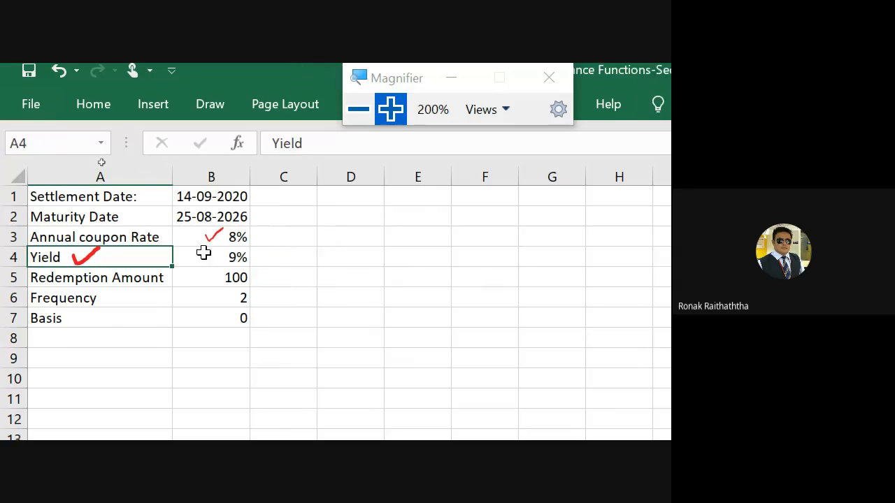
left_click(211, 236)
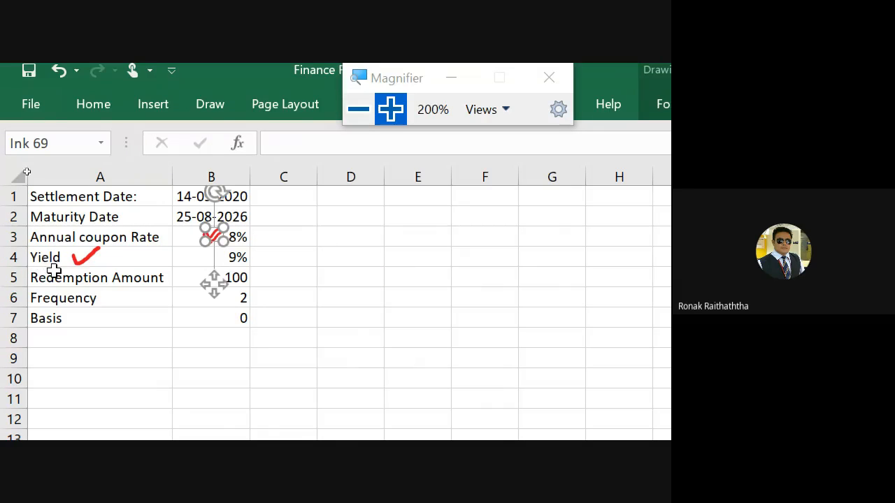
left_click(89, 253)
key("Delete")
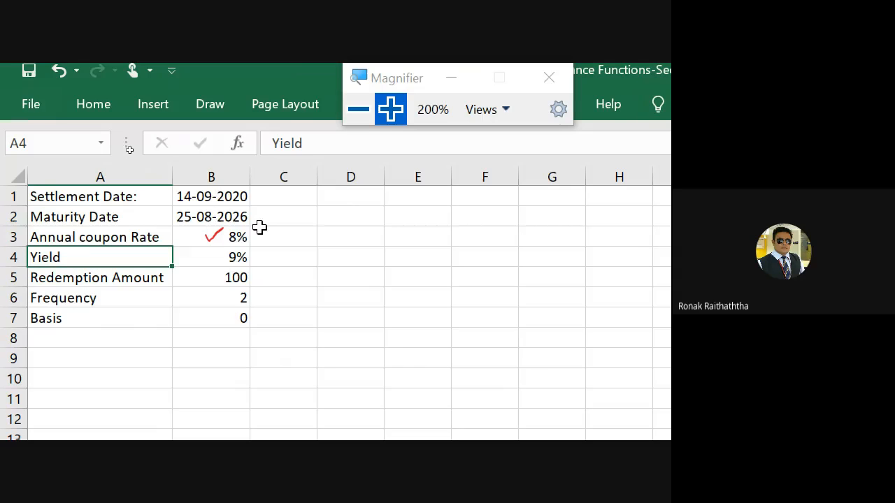
Step: Enter the label IV in cell A9, below the bond data
left_click(126, 337)
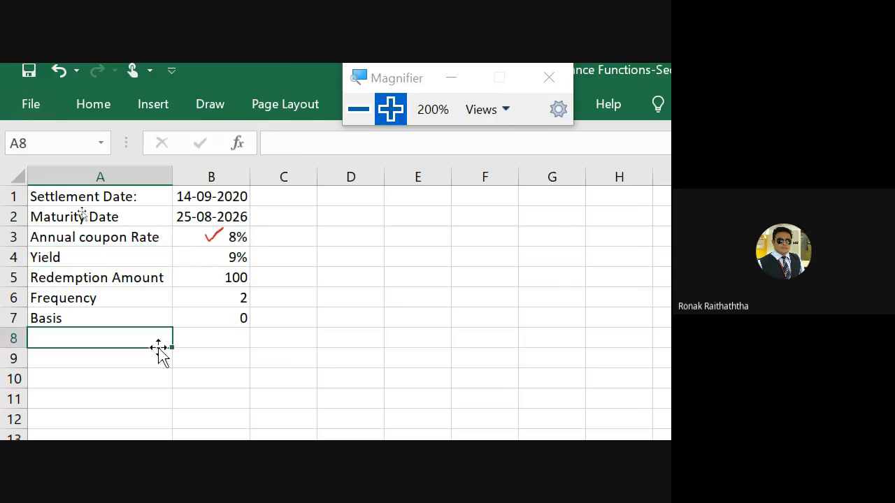
left_click(212, 357)
key("Left")
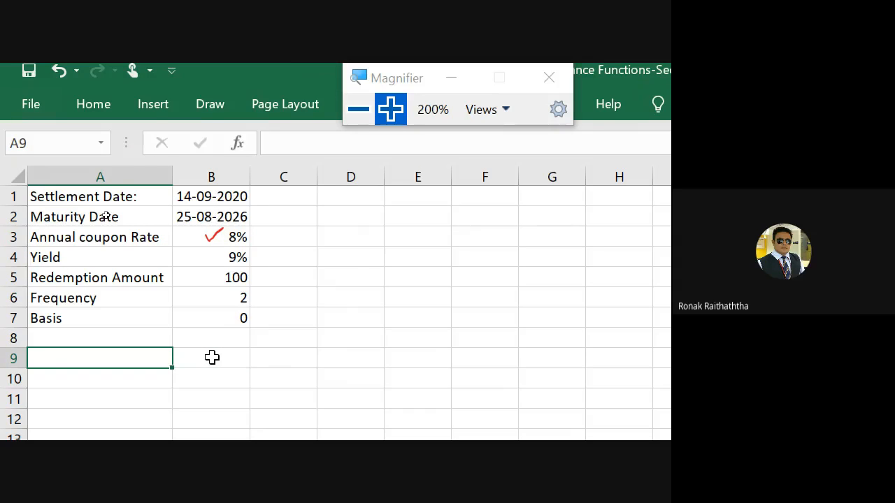
type("IV")
key("Tab")
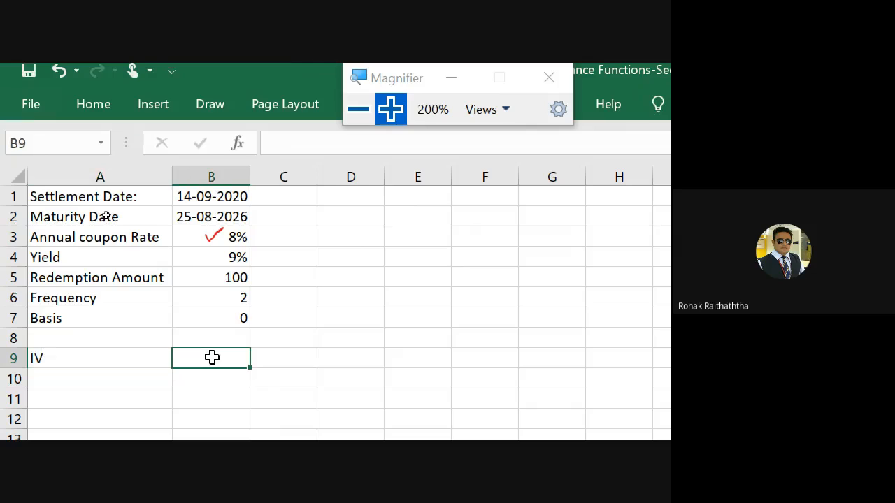
Step: Begin a PRICE formula in B9 with B1 as the settlement argument and draw a red tick beside the settlement date
type("=")
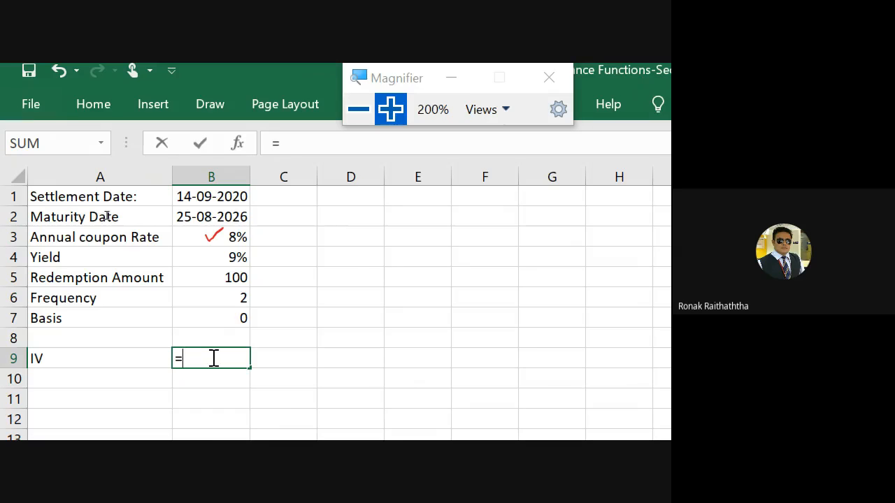
type("price")
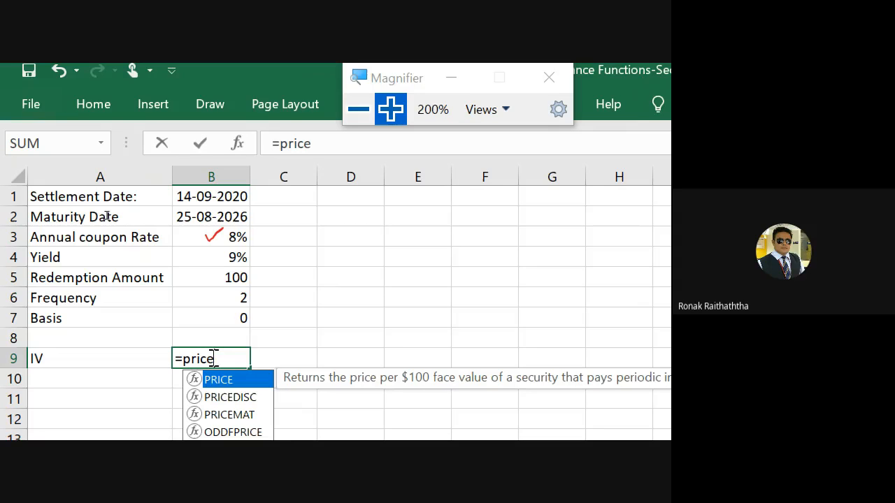
type("(")
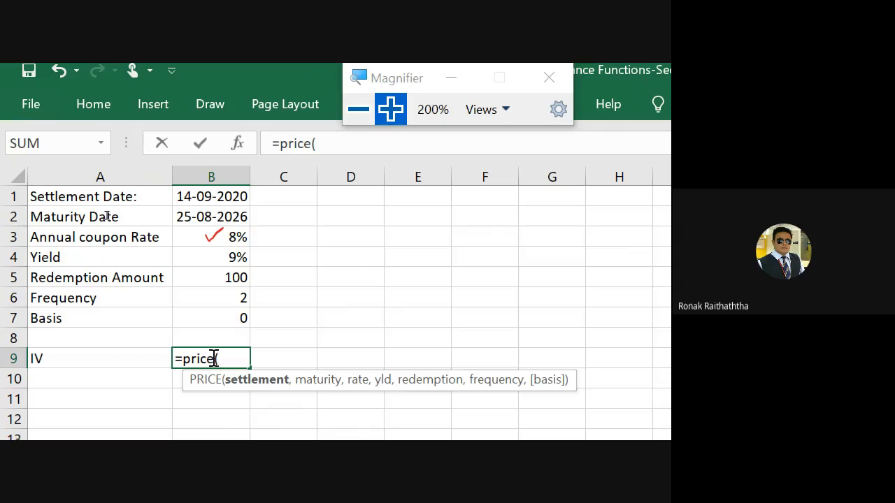
scroll(214, 359, "down", 1)
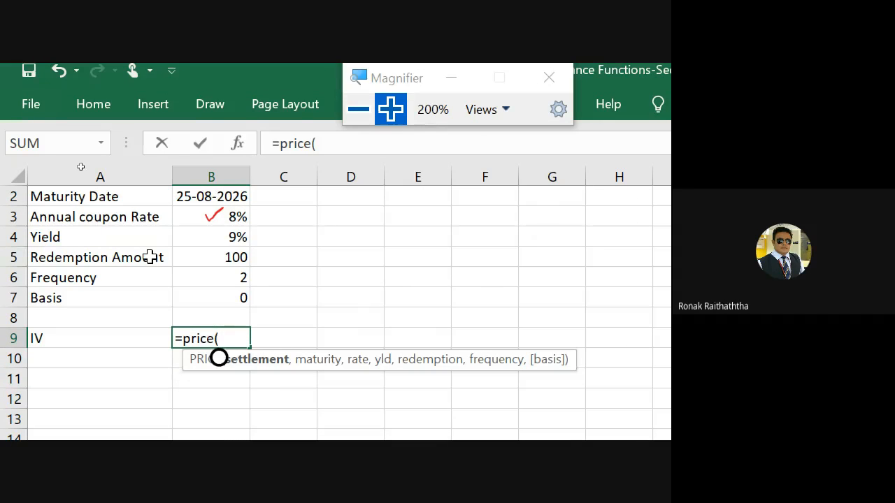
scroll(180, 266, "up", 1)
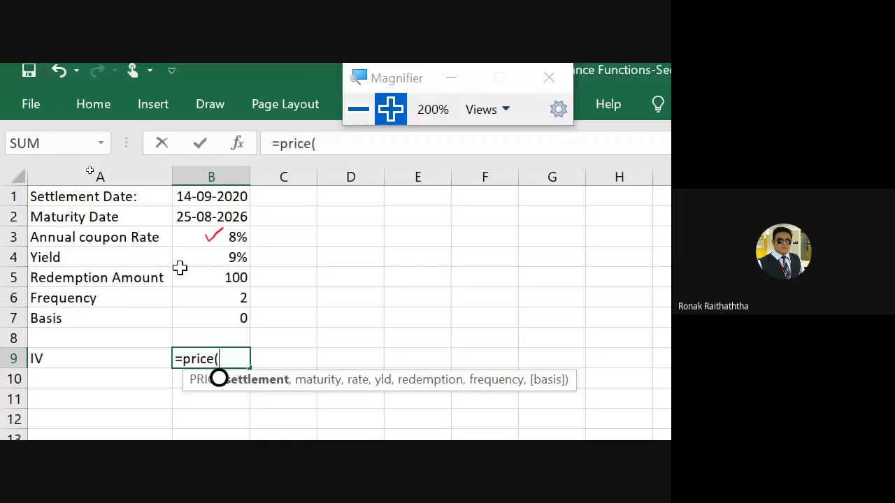
left_click(233, 193)
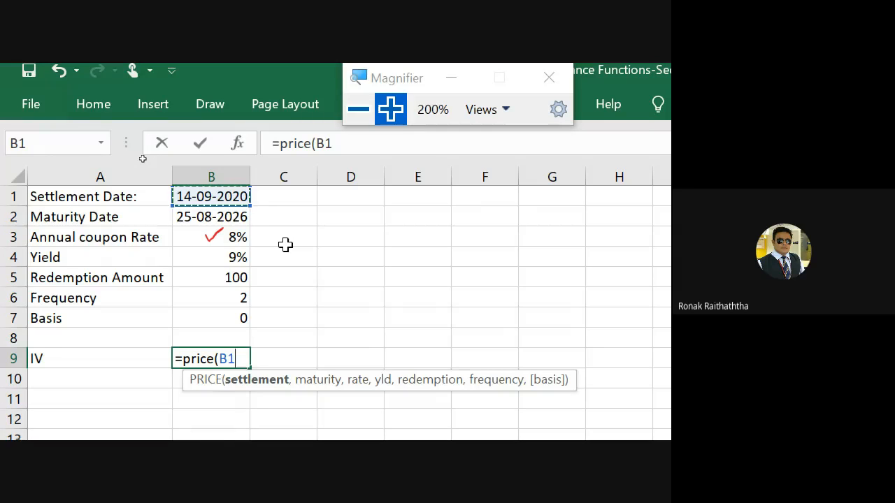
left_click_drag(265, 199, 294, 186)
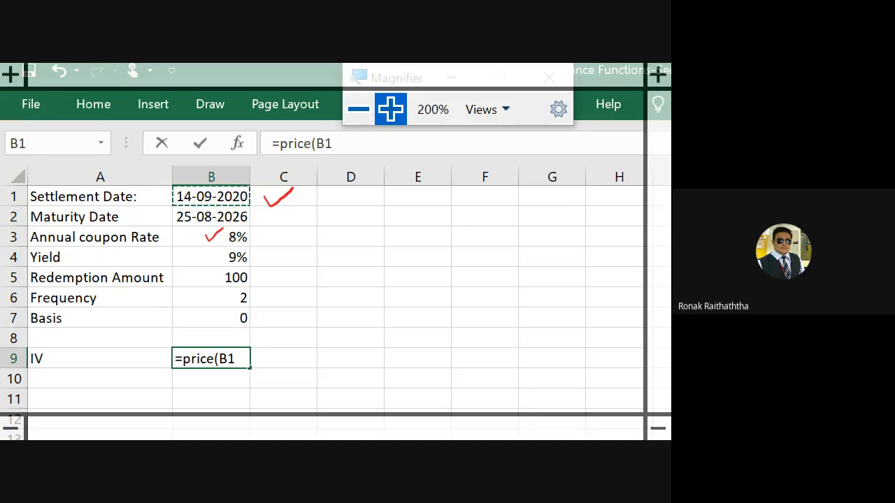
Step: Add B2 as maturity, B3 as rate, B4 as yield and B5 as redemption to the PRICE formula in B9
type(",")
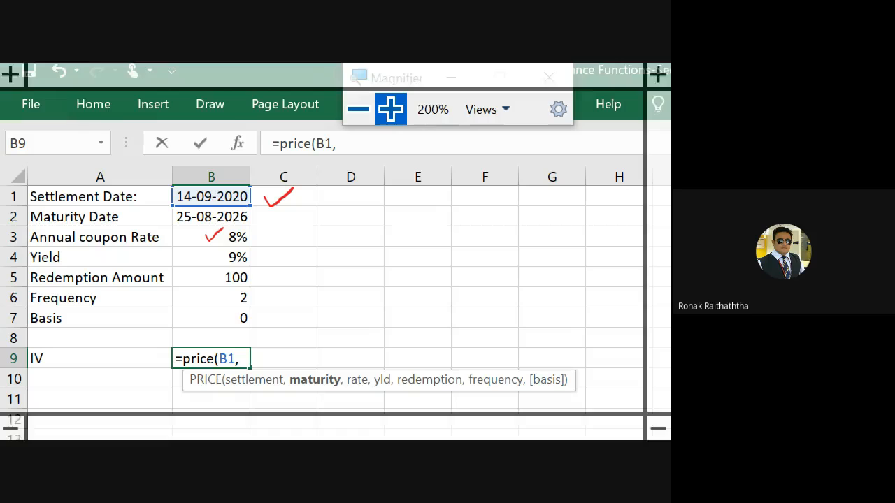
left_click(210, 214)
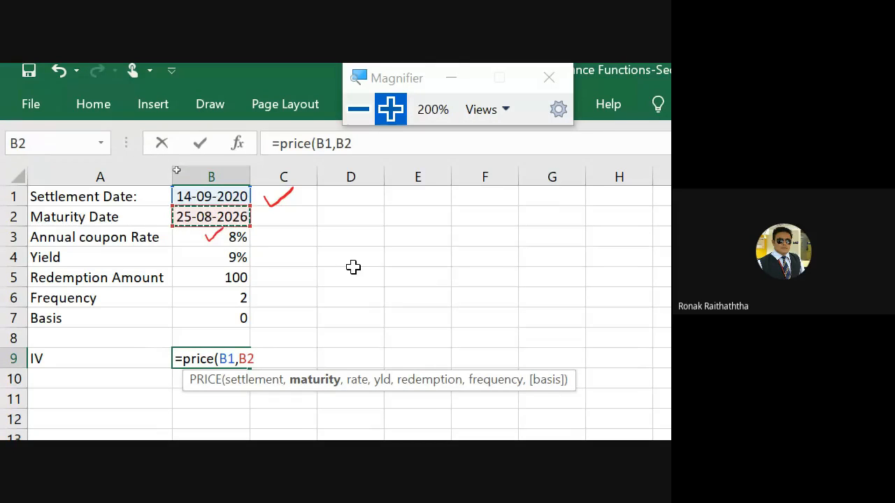
type(",")
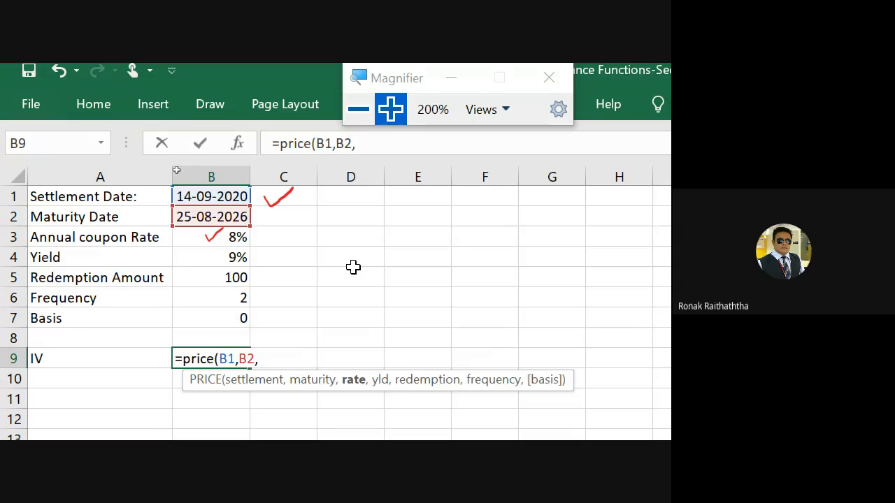
left_click(235, 235)
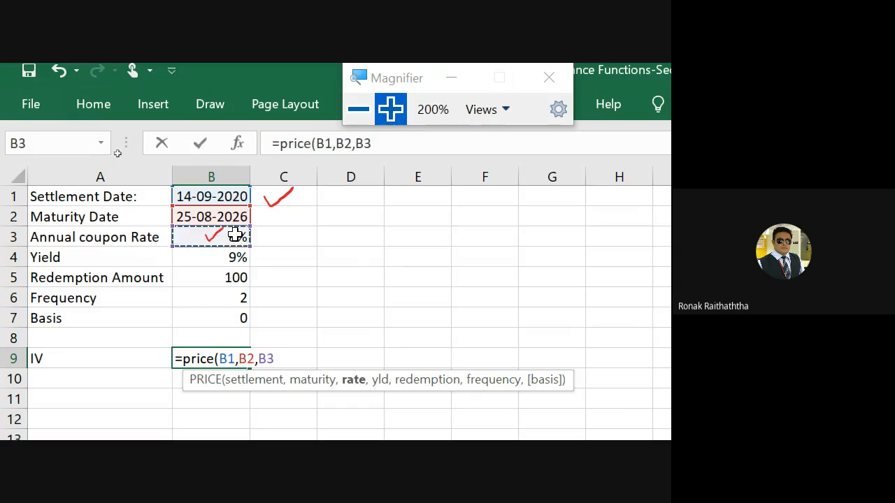
type(",")
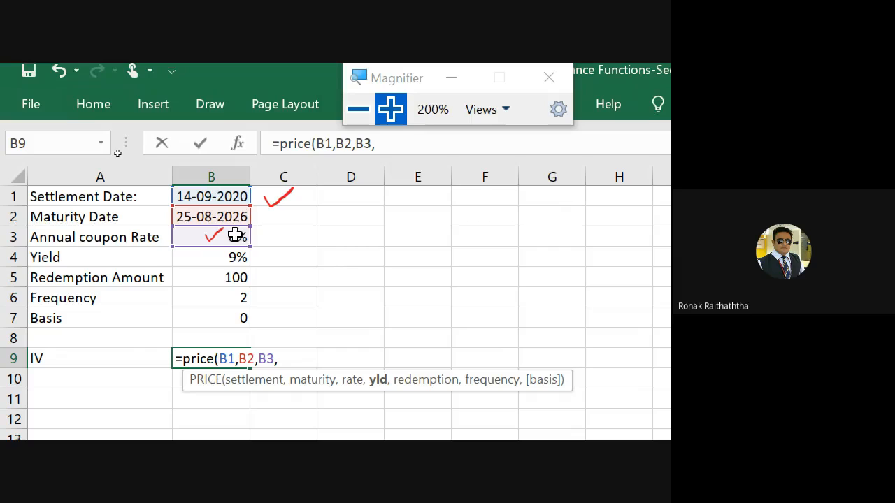
left_click(220, 259)
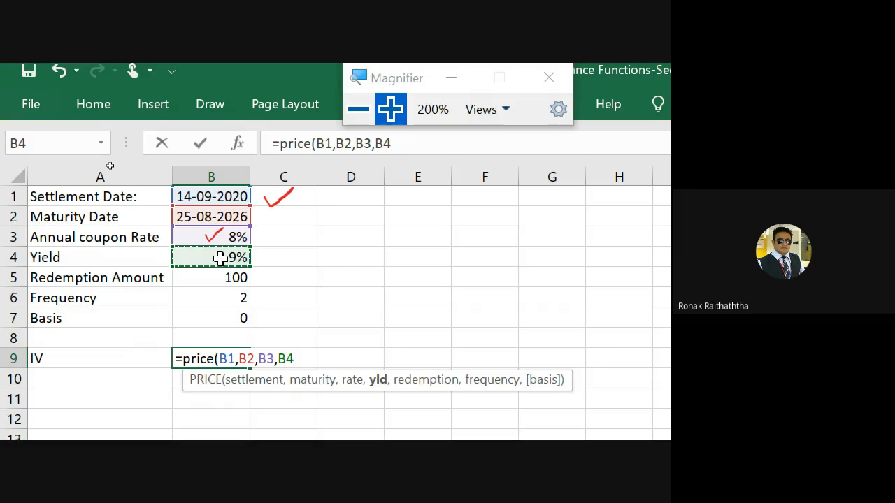
type(",")
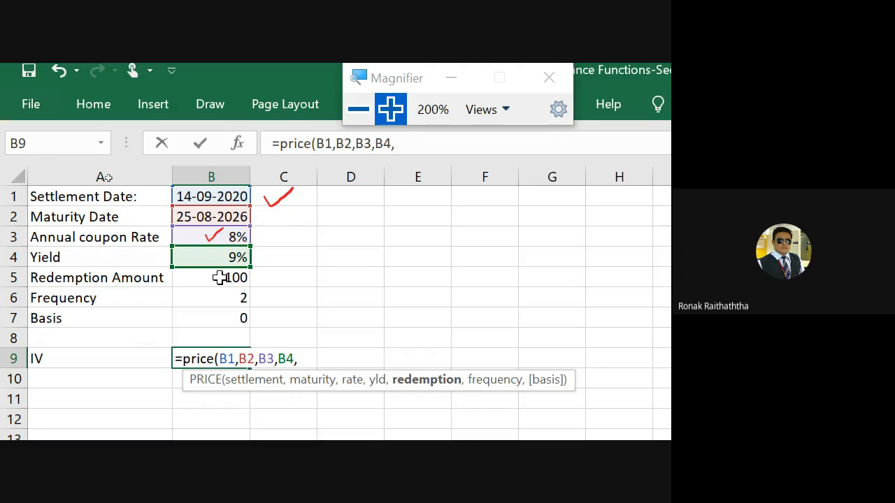
left_click(206, 279)
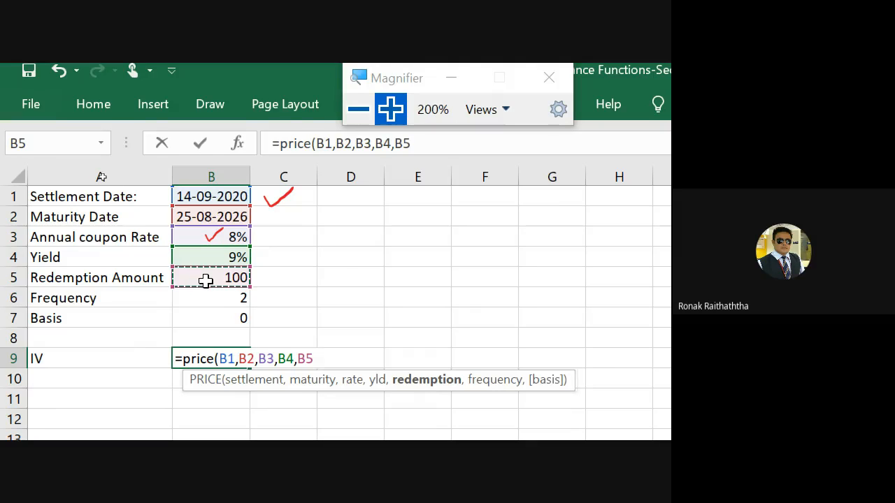
type(",")
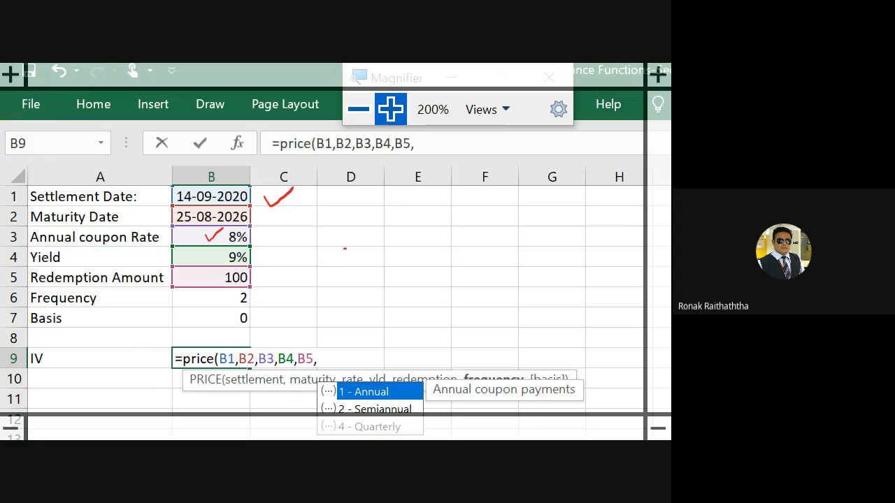
Step: Handwrite "Semi annual" in red across columns D and E and double-underline it
mouse_move(350, 250)
left_mouse_down()
mouse_move(341, 273)
mouse_move(387, 243)
left_mouse_up()
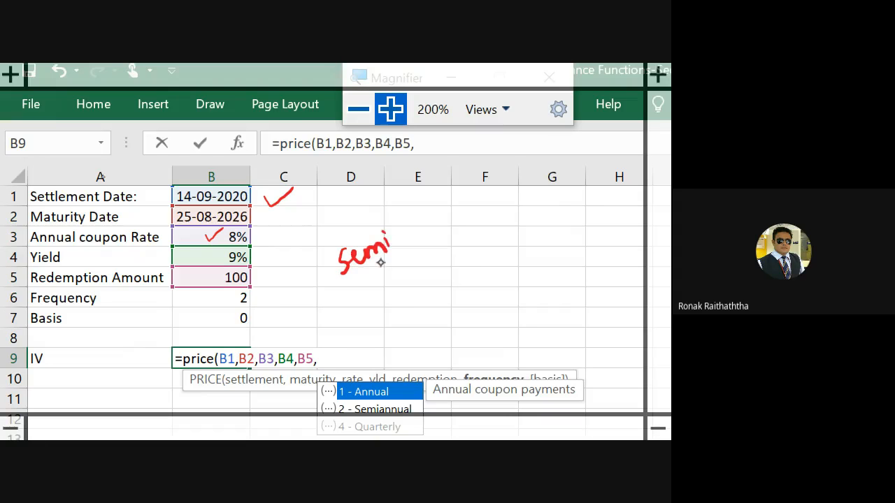
mouse_move(370, 274)
left_mouse_down()
mouse_move(424, 238)
mouse_move(432, 246)
left_mouse_up()
left_click_drag(388, 287, 402, 283)
left_click_drag(390, 294, 404, 290)
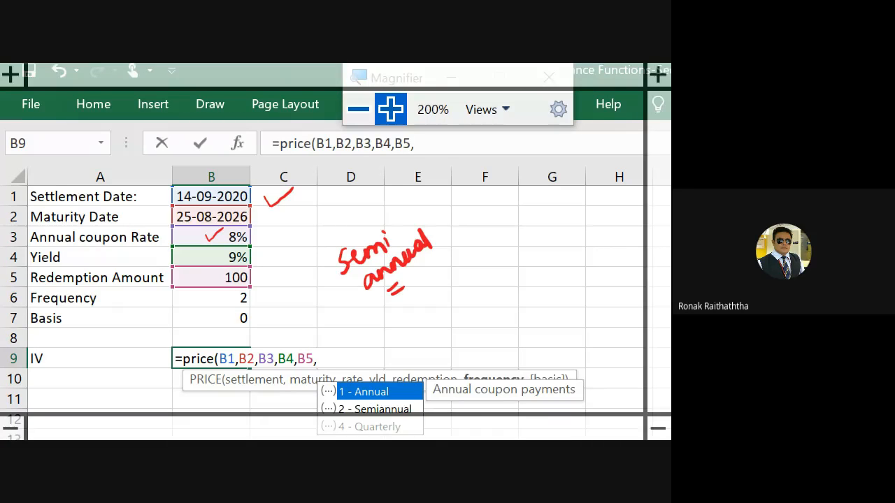
Step: Handwrite the payment frequencies 2, 4 and 12 in red beside the "Semi annual" note, with a double dash under the 4
mouse_move(455, 254)
left_mouse_down()
mouse_move(448, 260)
mouse_move(474, 264)
left_mouse_up()
mouse_move(499, 276)
left_mouse_down()
mouse_move(496, 285)
mouse_move(515, 287)
left_mouse_up()
left_click_drag(512, 276, 514, 296)
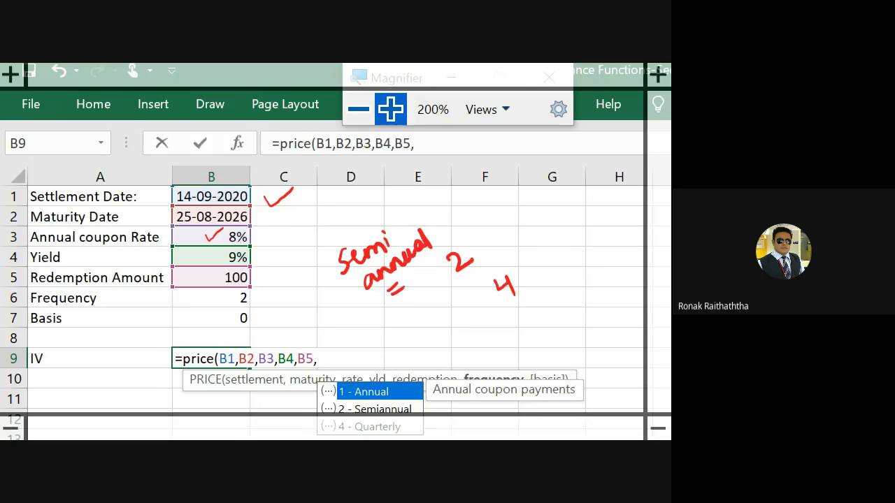
left_click_drag(508, 324, 519, 328)
mouse_move(529, 315)
left_mouse_down()
mouse_move(535, 303)
mouse_move(540, 314)
mouse_move(559, 305)
left_mouse_up()
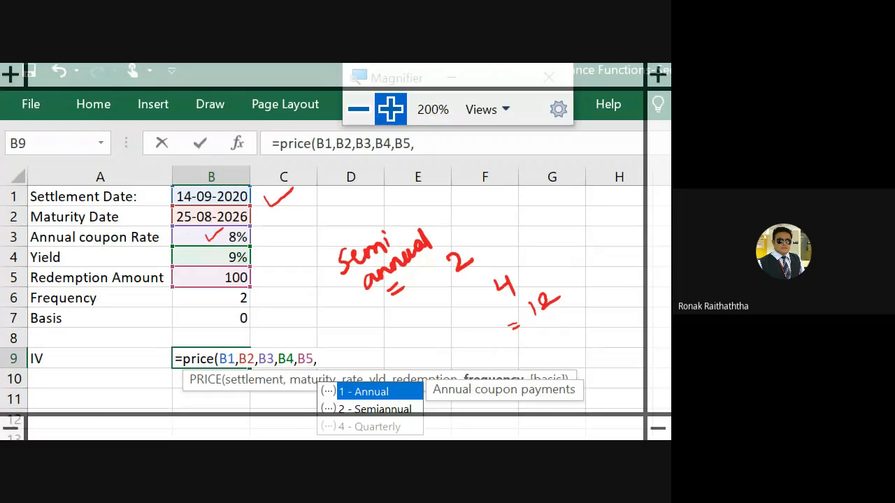
Step: Complete the PRICE formula in B9 with B6 as frequency and 0 as basis, and reselect the result cell
left_click(228, 304)
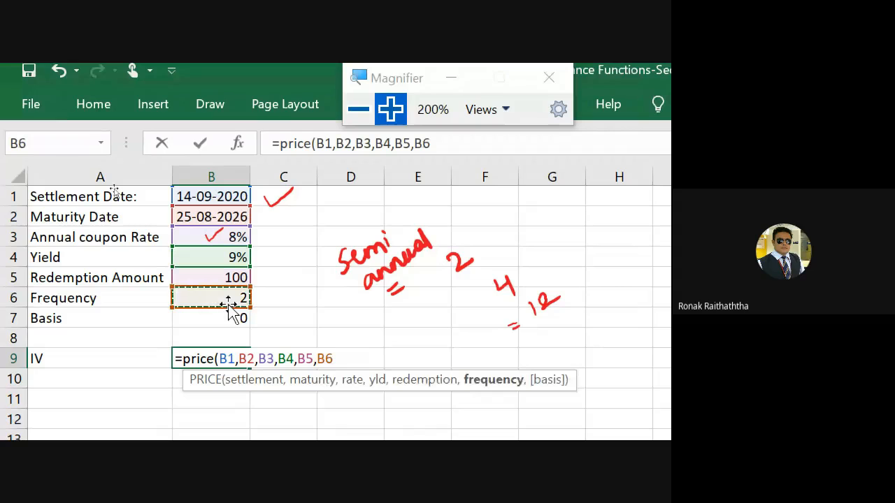
type(",")
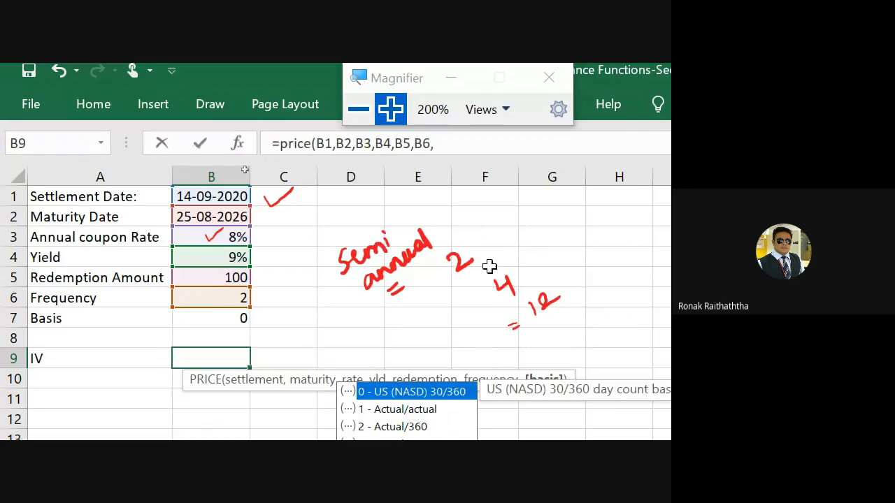
scroll(490, 269, "down", 1)
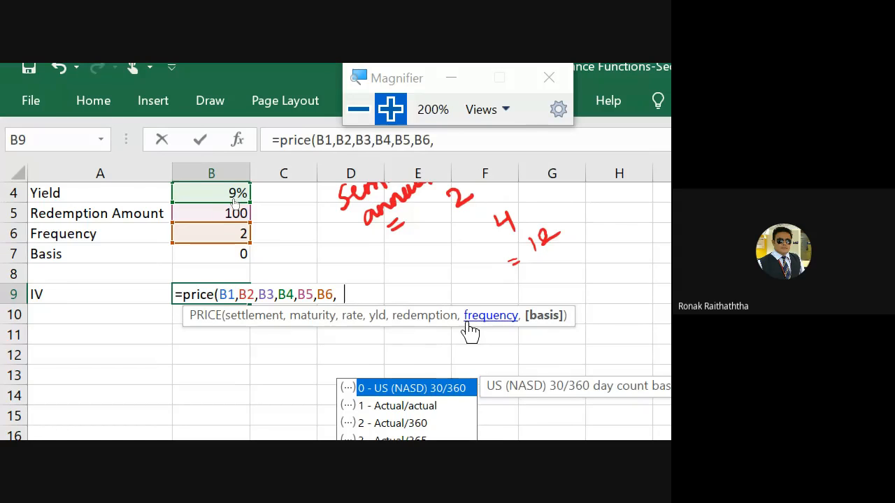
type("0")
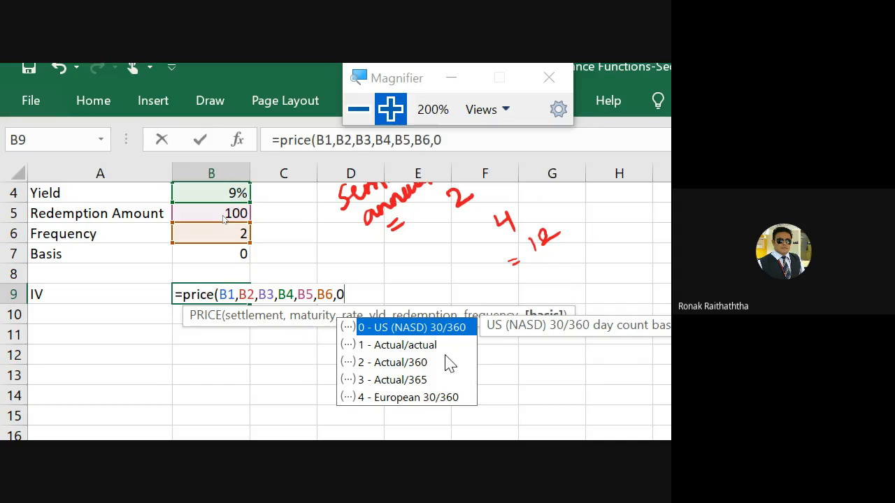
type(")")
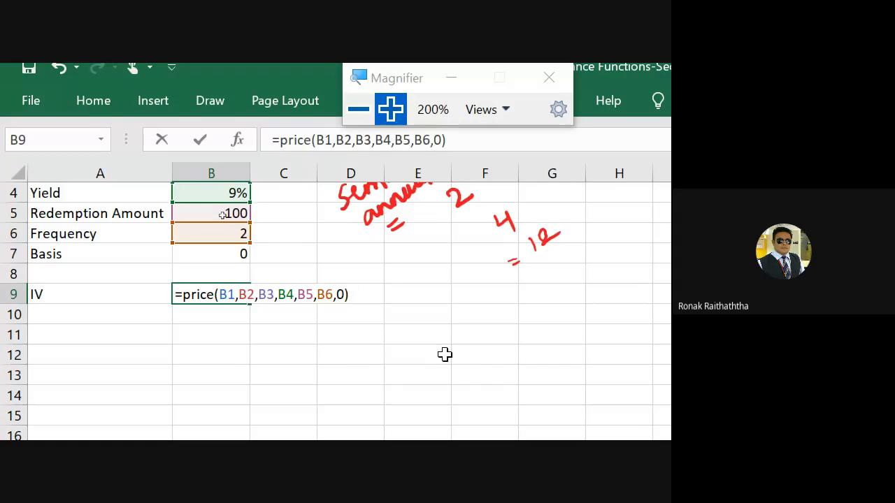
key("Return")
key("Up")
key("Right")
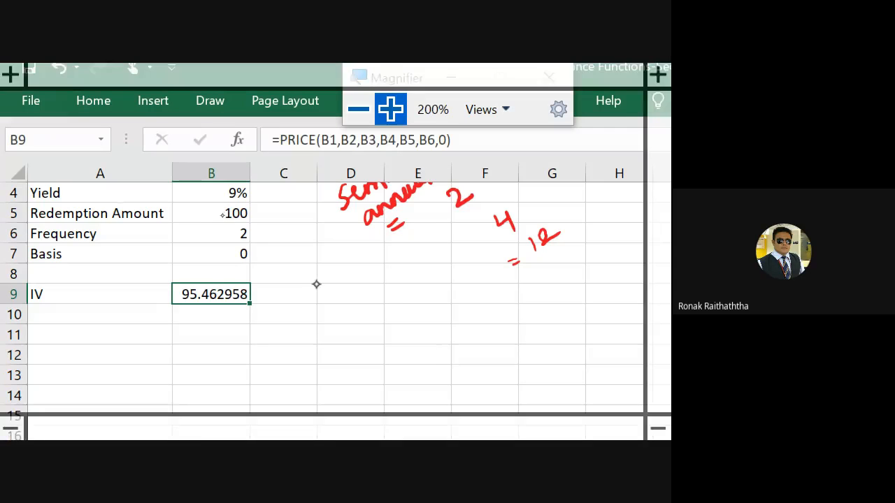
Step: Handwrite 98 with a rupee sign in red beside the IV result and draw a box around it
left_click_drag(322, 282, 319, 301)
mouse_move(351, 267)
left_mouse_down()
mouse_move(364, 257)
mouse_move(383, 277)
mouse_move(377, 253)
left_mouse_up()
mouse_move(301, 293)
left_mouse_down()
mouse_move(322, 332)
mouse_move(402, 279)
left_mouse_up()
left_click_drag(326, 325, 417, 267)
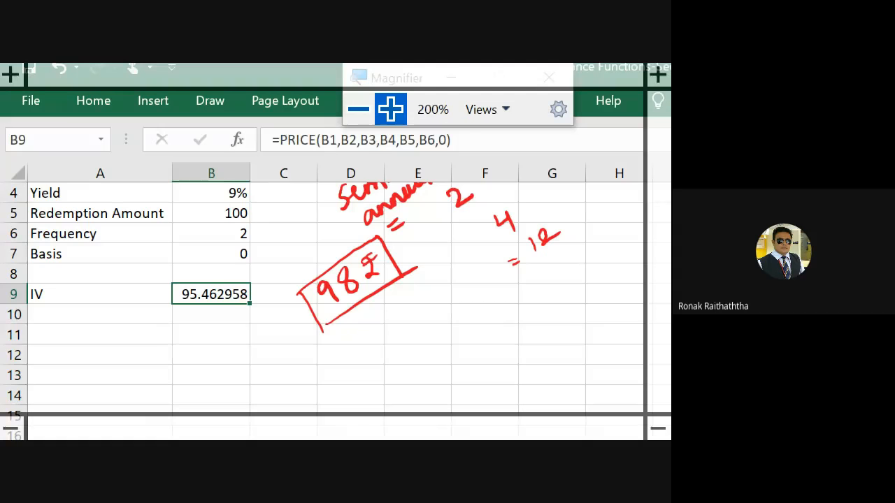
Step: Switch to the Google Meet presentation window
key("alt+Tab")
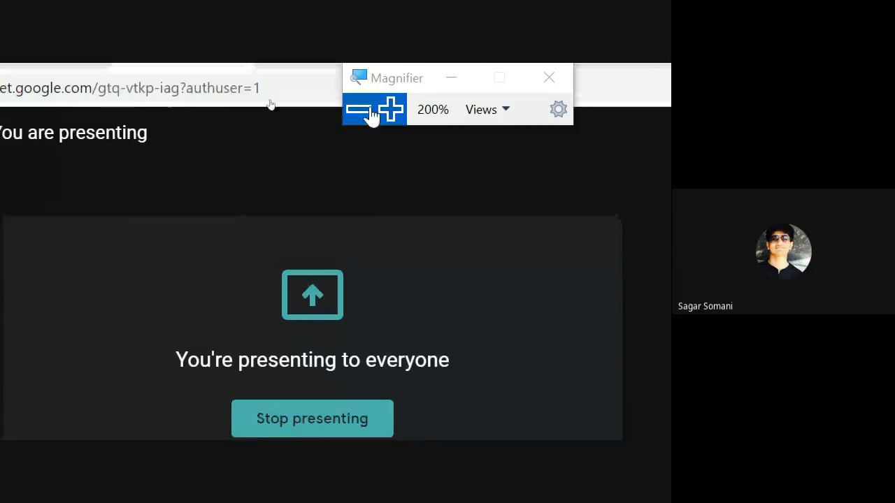
Step: Reduce the Magnifier zoom to 100% and switch back to the Price Function sheet in Excel
left_click(371, 112)
key("alt+Tab")
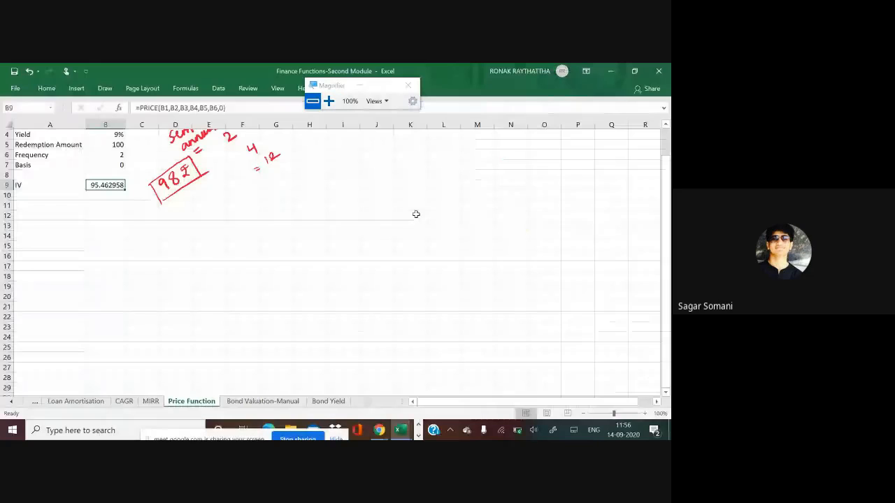
scroll(364, 242, "up", 1)
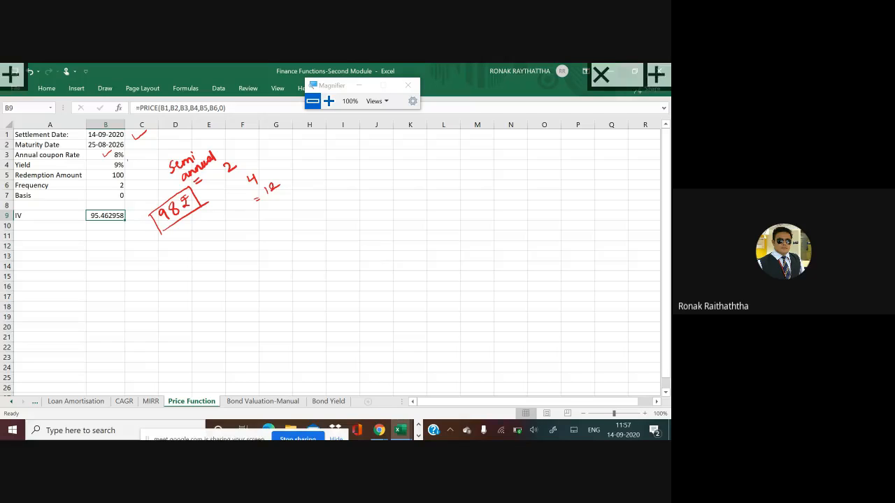
Step: Draw a large red tick beside the coupon rate and yield values in the first bond block
left_click_drag(129, 160, 154, 142)
scroll(330, 258, "up", 3)
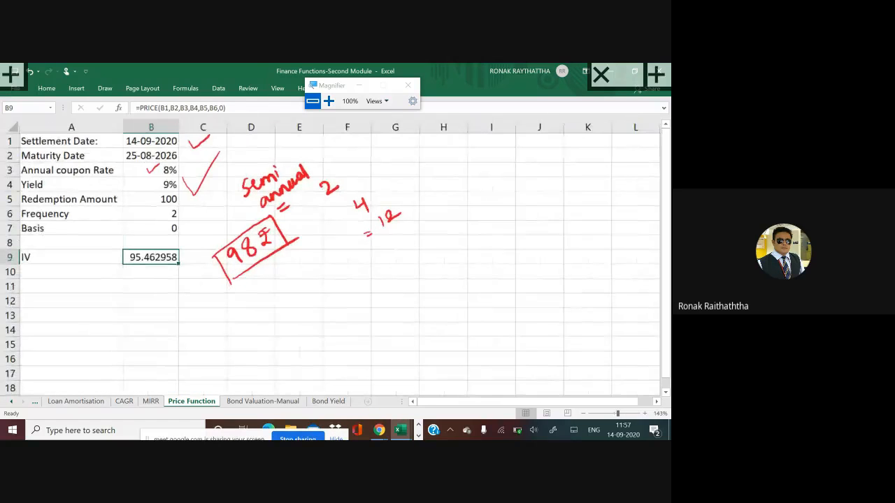
Step: Copy the bond input labels and values in A1:B7
key("Up")
key("Up")
key("Up")
key("Up")
key("Up")
key("Up")
key("Up")
key("Up")
key("Left")
key("shift+Right")
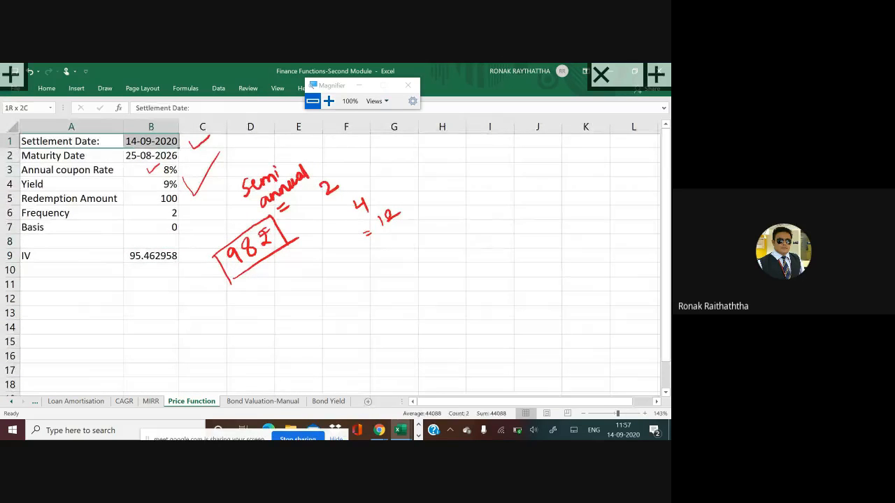
key("ctrl+shift+Down")
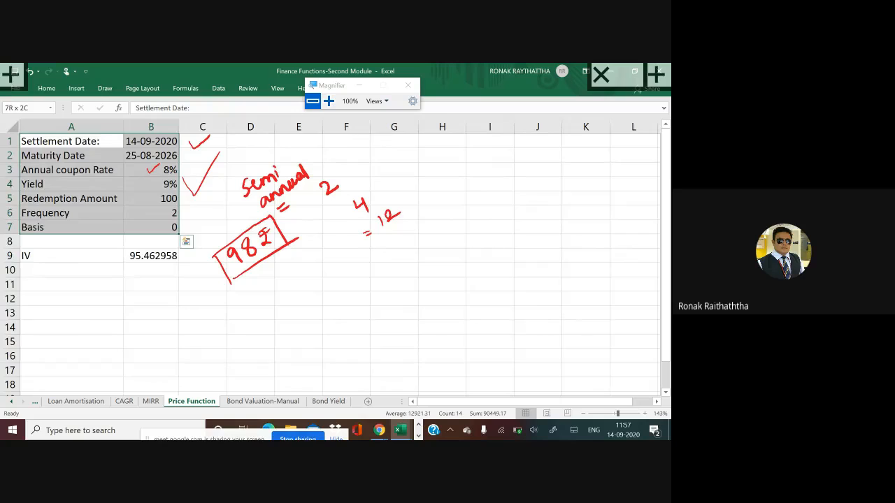
key("ctrl+c")
Step: Paste the copied bond inputs starting at A11, below the IV result
key("Down")
key("Down")
key("Down")
key("Down")
key("Down")
key("Down")
key("Down")
key("Down")
key("Down")
key("Down")
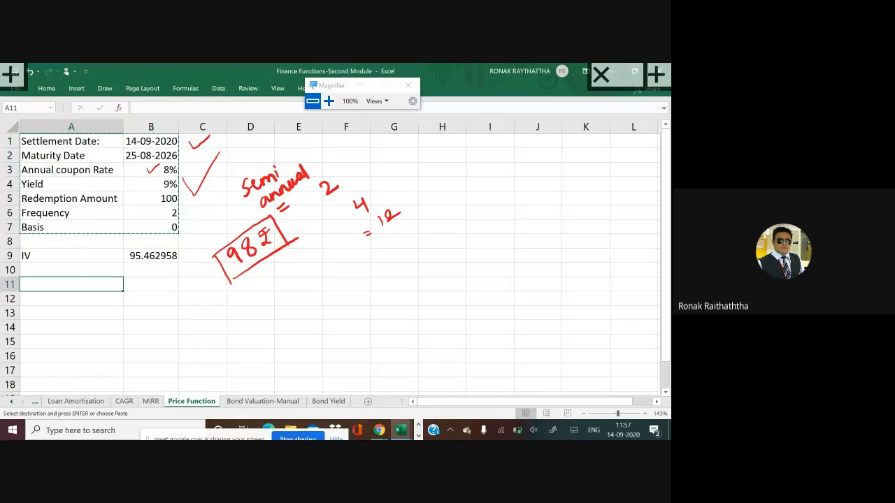
key("ctrl+v")
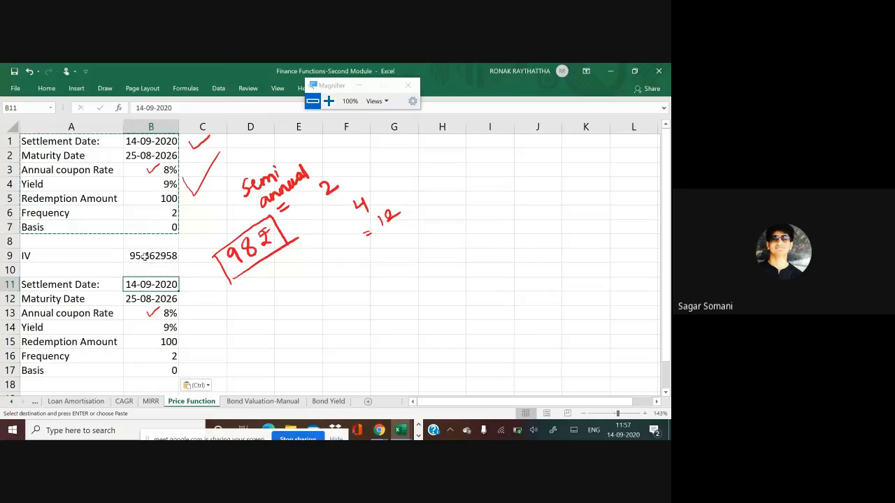
Step: Inspect the PRICE formula and its arguments in B9
double_click(147, 256)
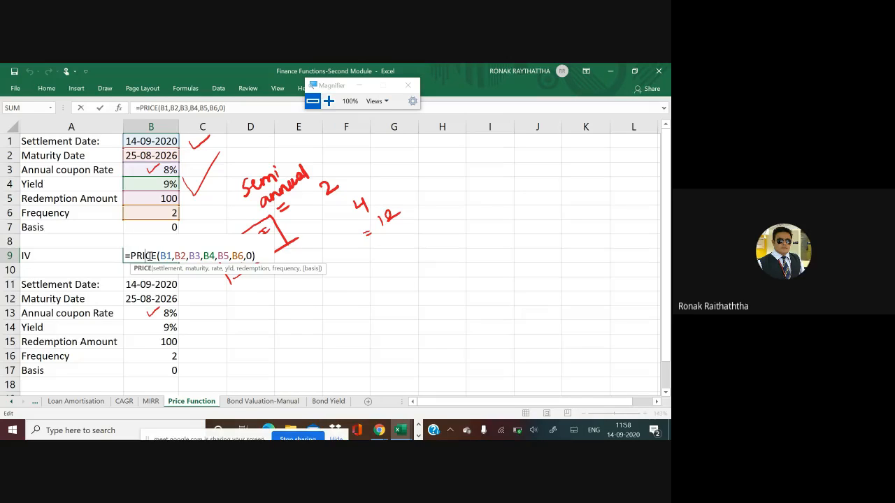
key("ctrl+Return")
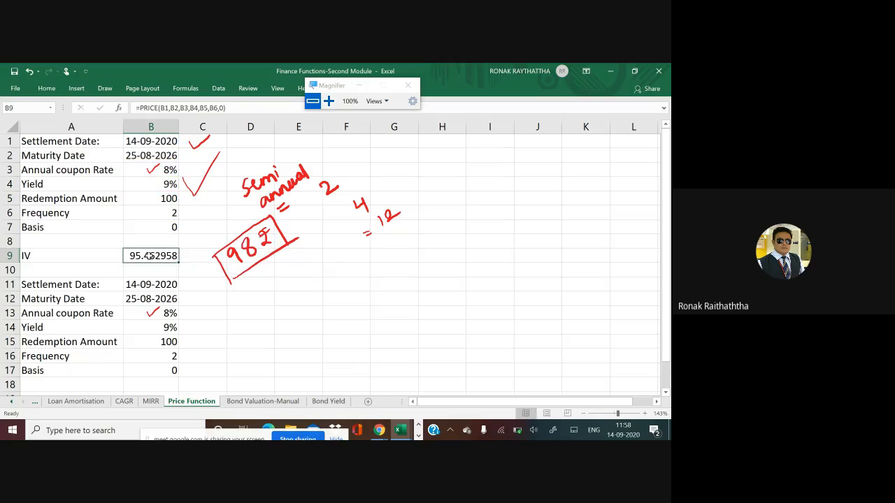
Step: Set the second bond's settlement date in B11 to 12-08-2020
key("Down")
key("Down")
key("Down")
key("Up")
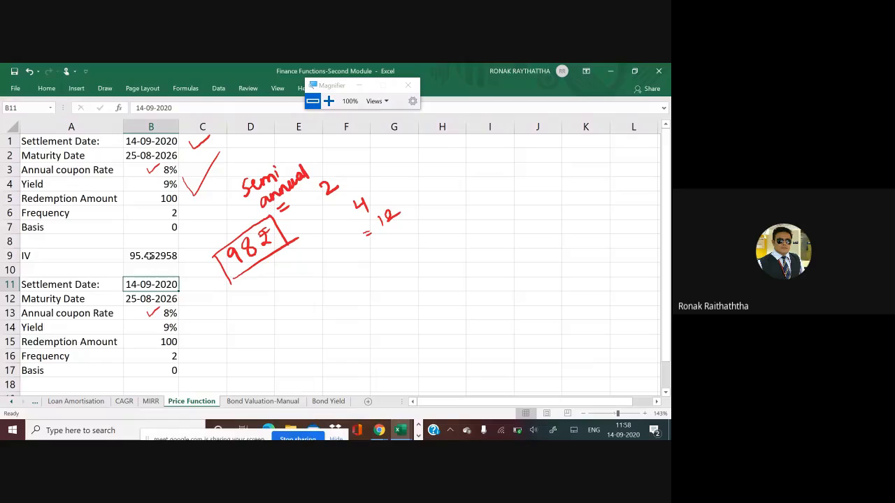
key("F2")
key("BackSpace")
key("BackSpace")
key("BackSpace")
key("BackSpace")
key("BackSpace")
key("BackSpace")
key("BackSpace")
key("BackSpace")
key("BackSpace")
key("BackSpace")
type("12-")
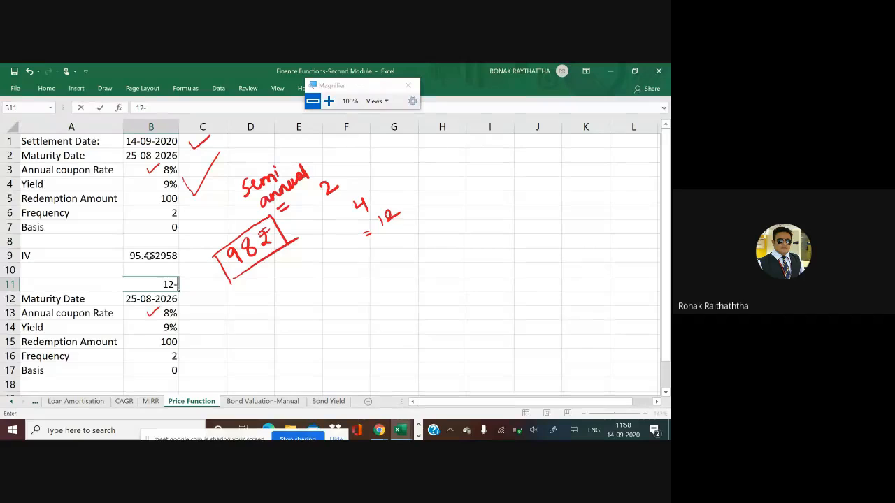
type("08-2020")
key("Return")
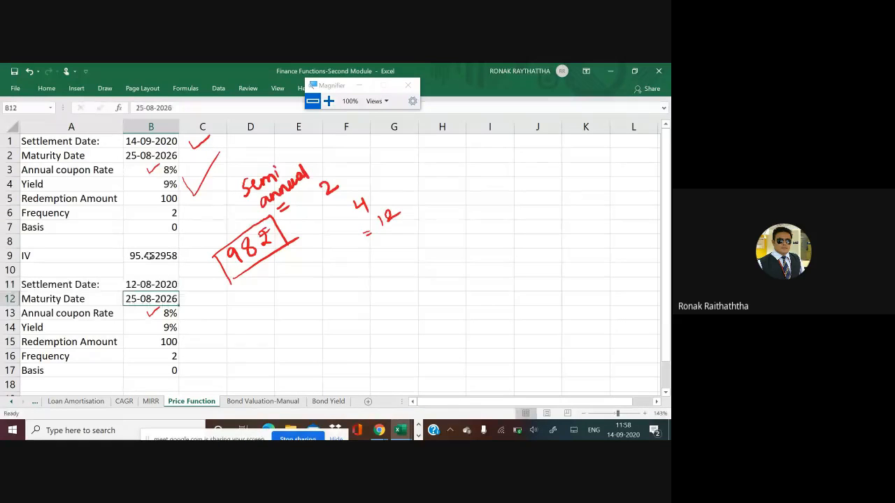
Step: Set the second bond's maturity date in B12 to 31-03-2031
type("31-")
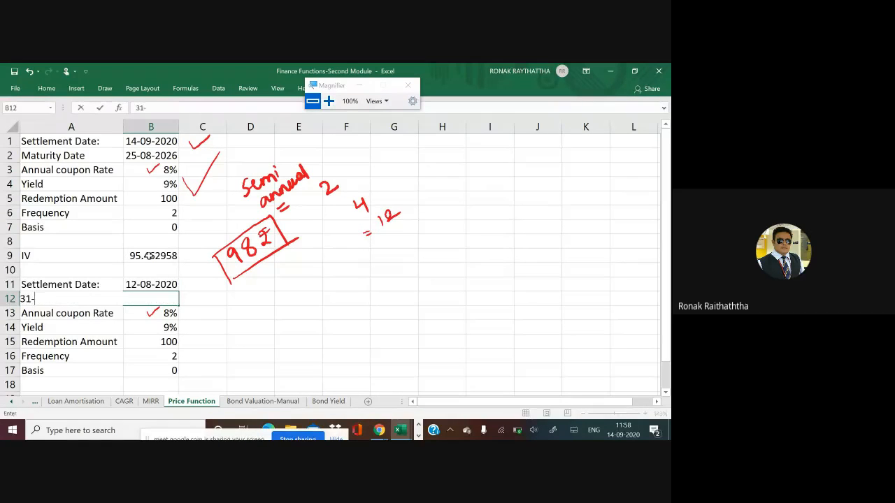
type("03-2031")
key("Return")
Step: Set the second bond's annual coupon rate in B13 to 7% and its yield in B14 to 10%
key("Down")
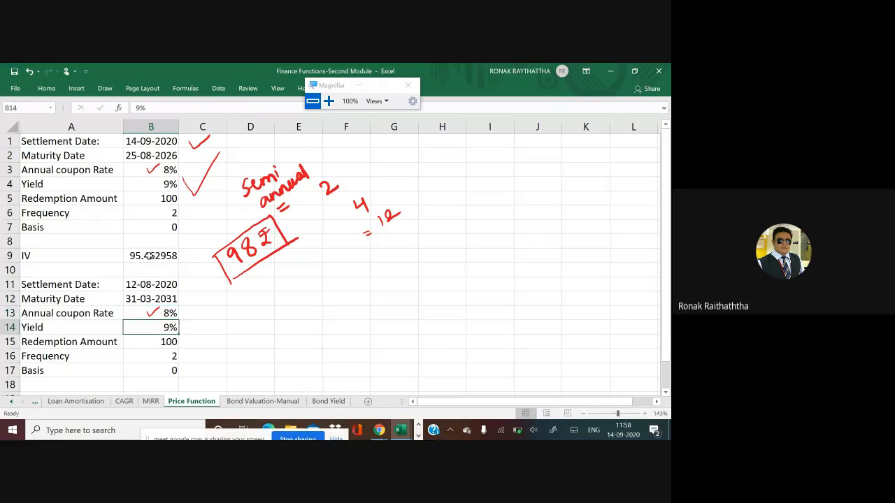
key("Up")
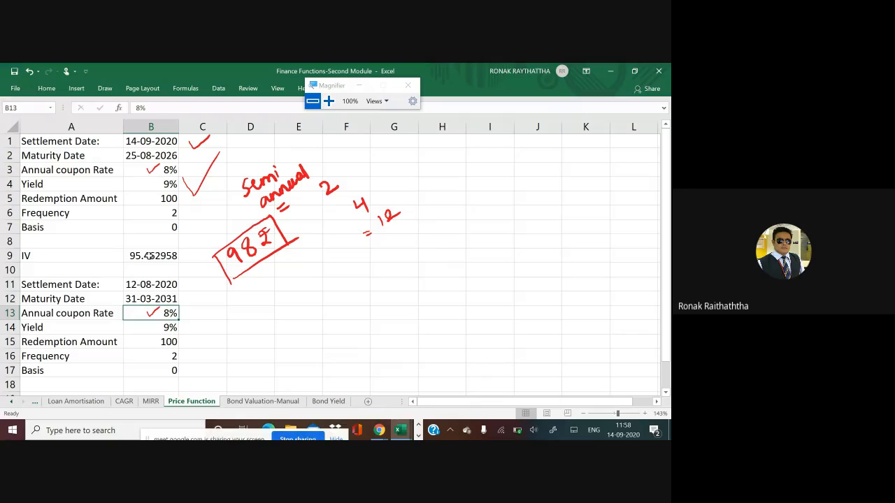
type("7")
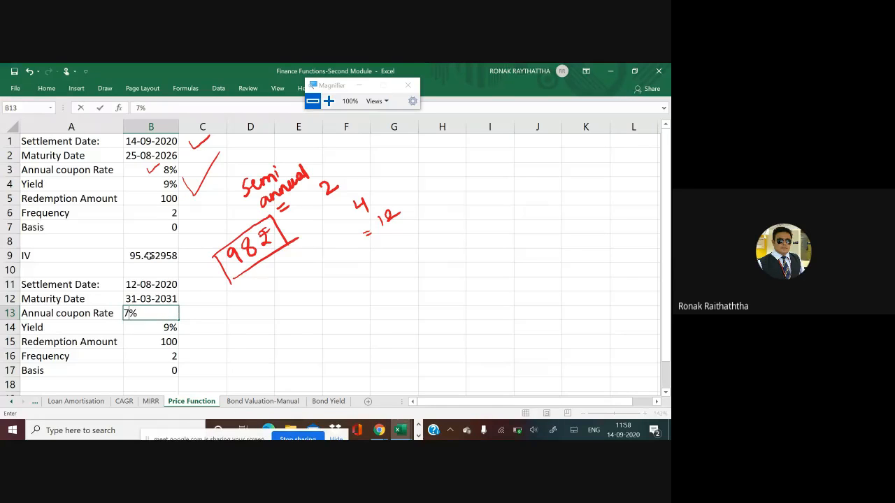
key("Return")
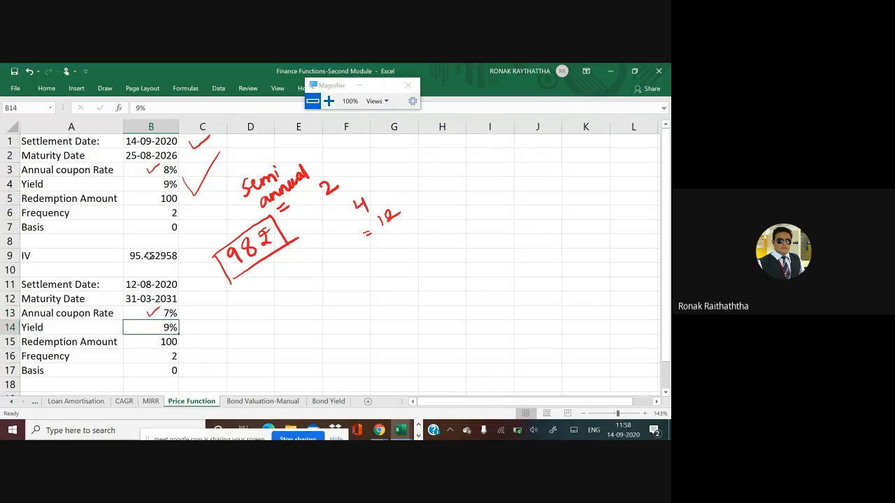
type("10")
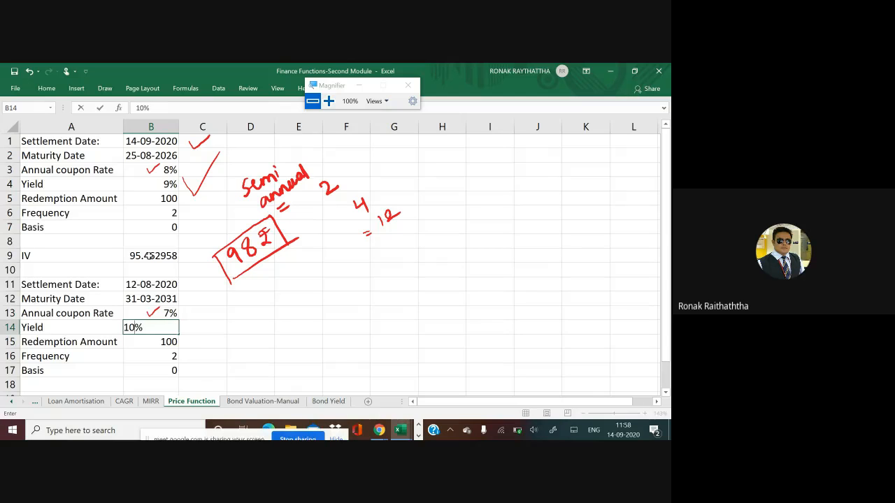
key("Return")
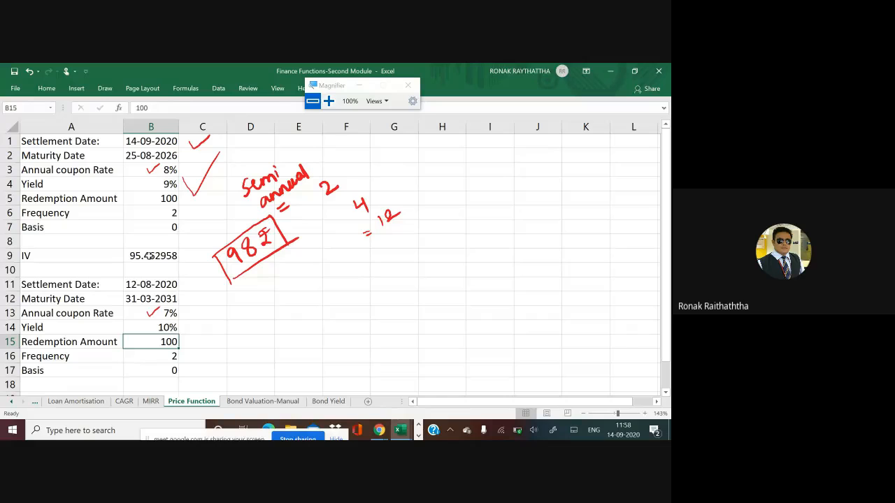
key("F2")
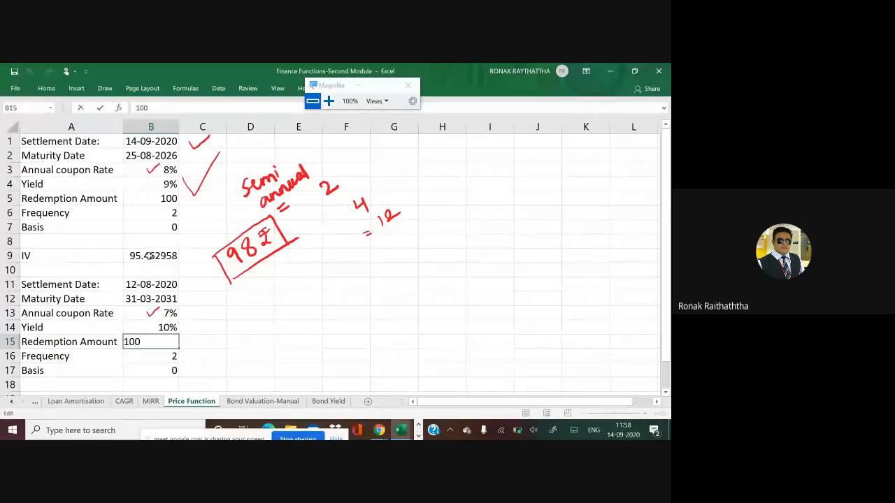
key("BackSpace")
key("BackSpace")
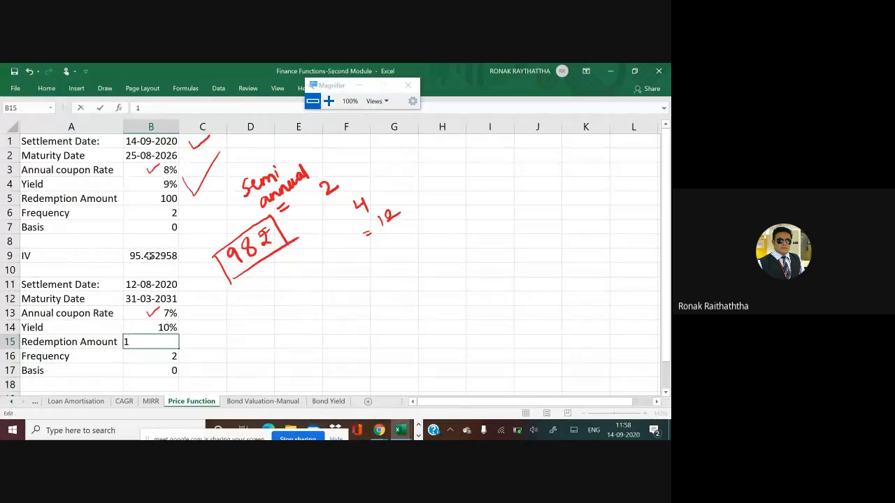
key("Escape")
Step: Extend the label in A15 to "Redemption Amount (at 10% premium)"
key("Right")
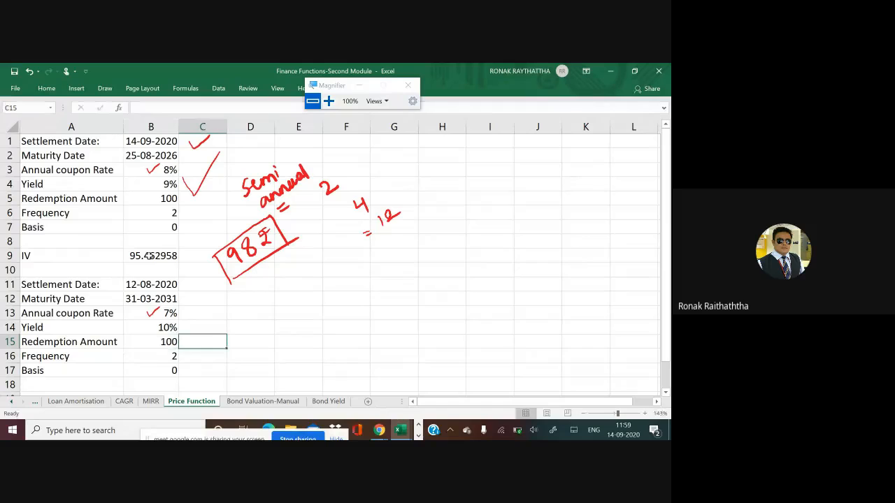
key("Left")
key("Left")
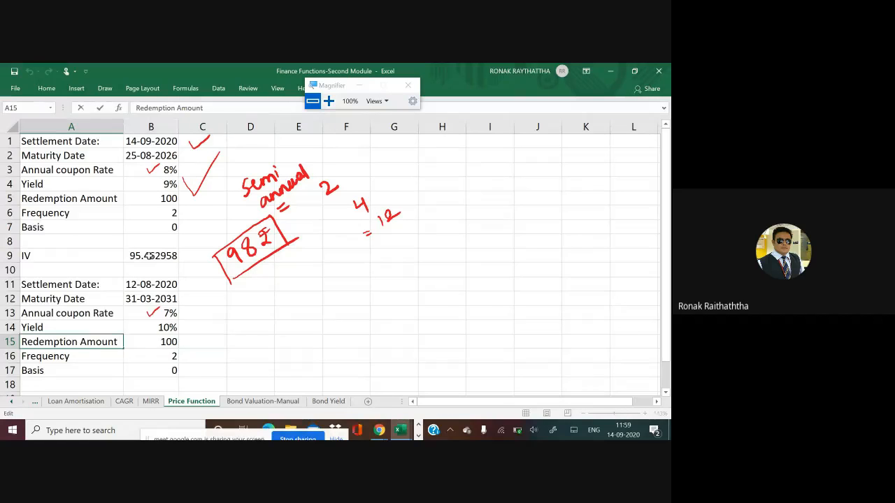
key("F2")
type("(at 10%")
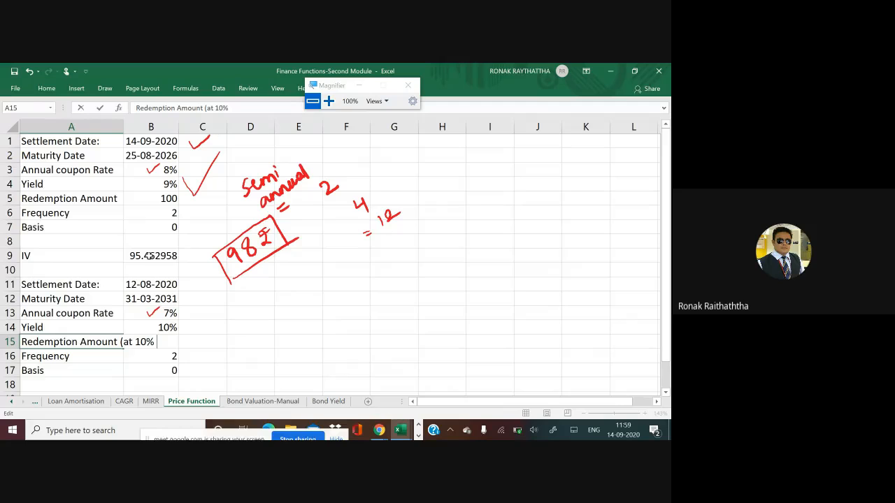
type(" premium)")
key("Return")
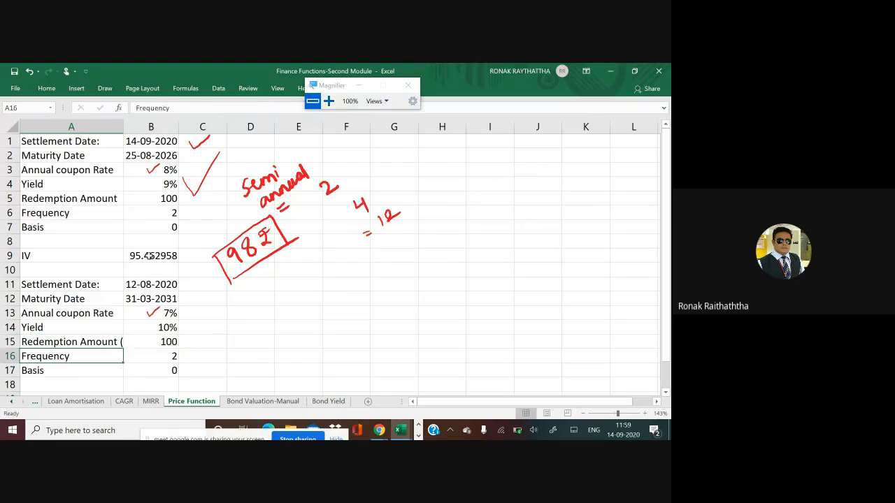
Step: Autofit column A to the width of the longer redemption label in A15
key("Up")
key("alt+h")
key("o")
key("i")
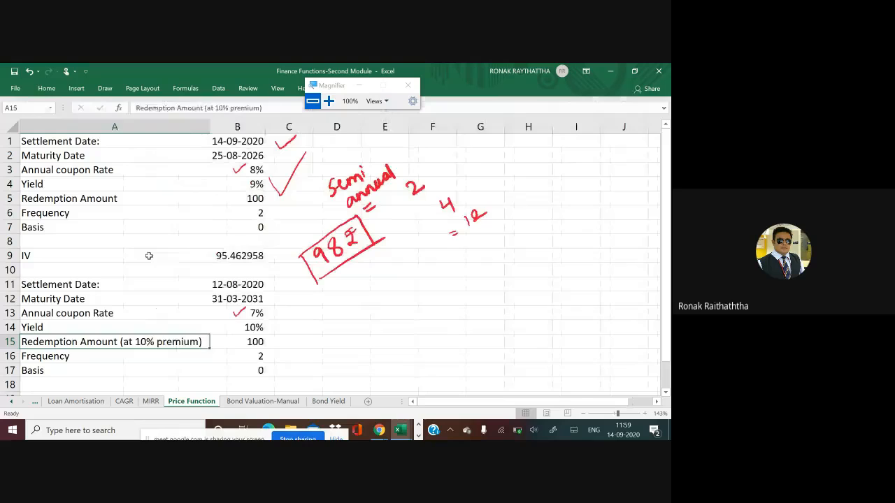
Step: Set the second bond's redemption amount in B15 to 1100
key("Right")
type("11")
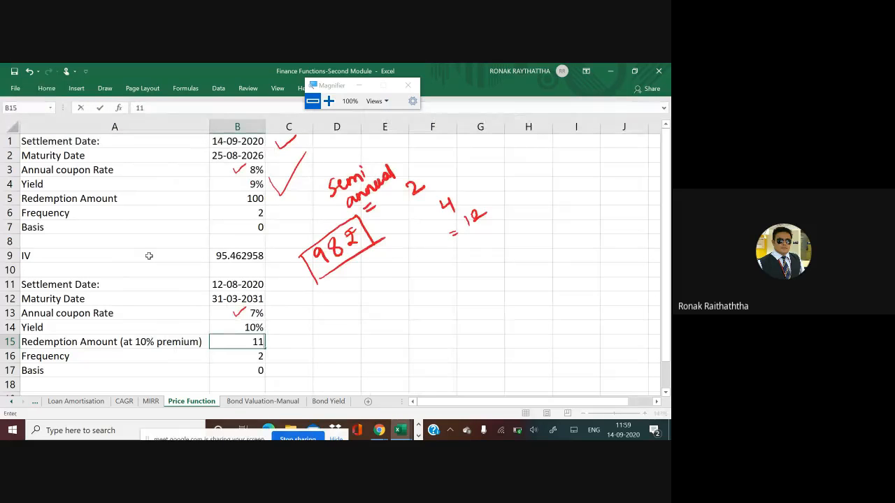
type("00")
key("Return")
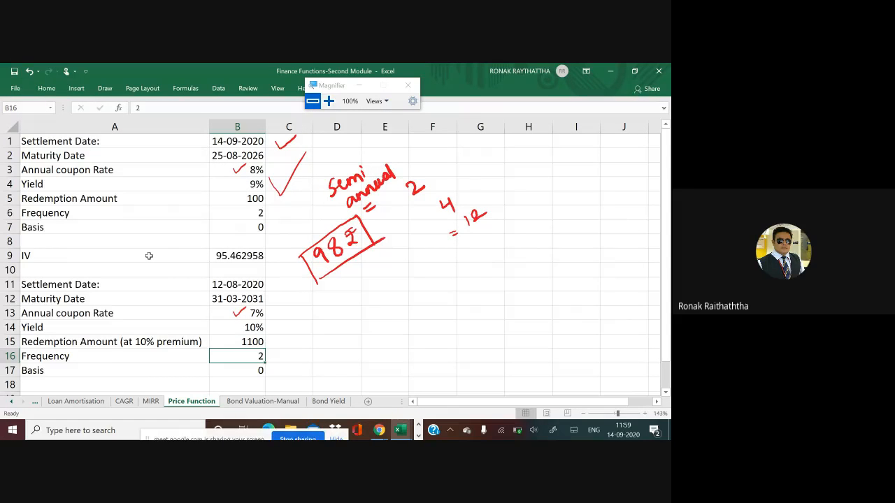
Step: Handwrite an arrow and "PAR value - 1000" in red beside the redemption amount, boxing the 1000
mouse_move(286, 344)
left_mouse_down()
mouse_move(309, 320)
mouse_move(324, 323)
mouse_move(341, 307)
mouse_move(330, 355)
mouse_move(407, 278)
left_mouse_up()
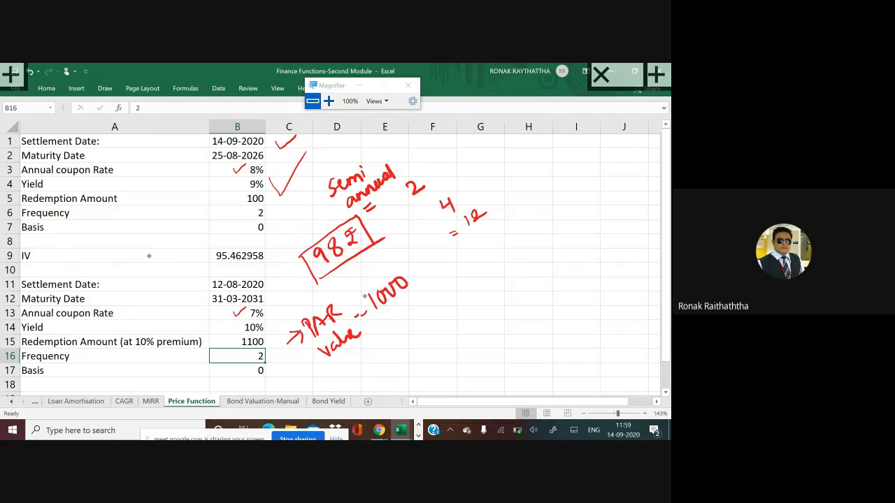
mouse_move(365, 297)
left_mouse_down()
mouse_move(413, 279)
mouse_move(367, 322)
left_mouse_up()
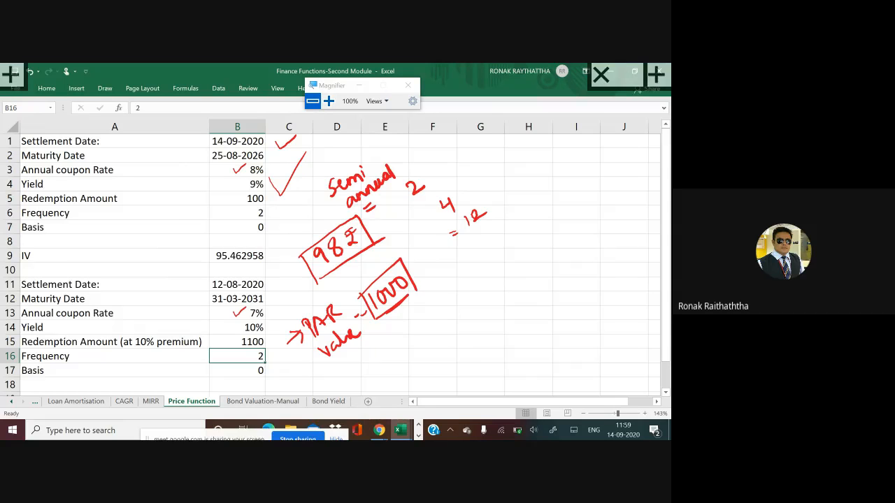
Step: Replace the Frequency label in A16 with "Coupon Interest is paid"
left_click(89, 355)
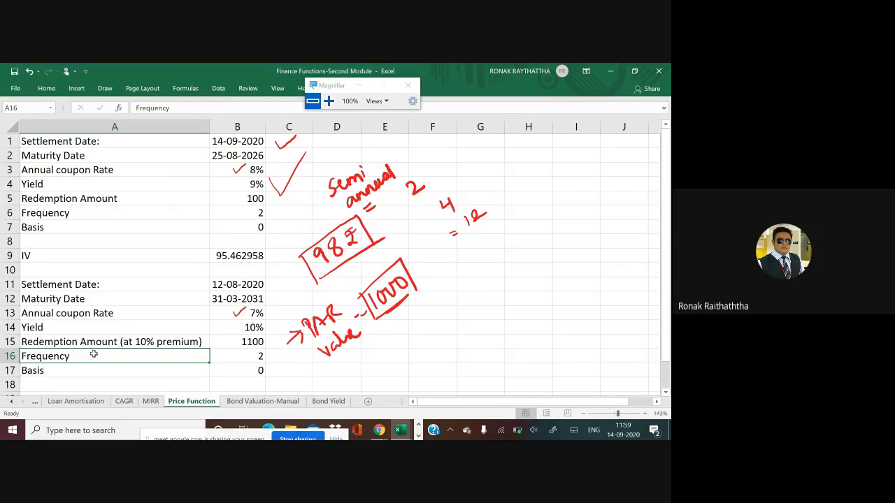
type("Cop")
key("BackSpace")
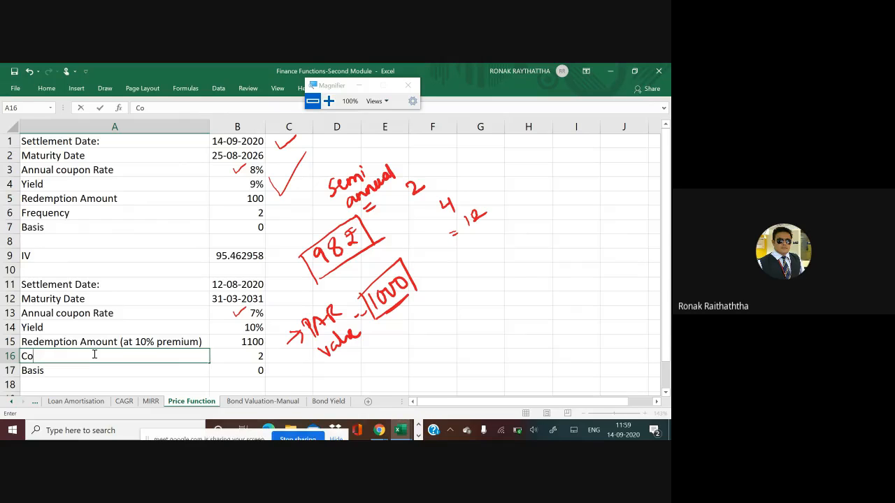
type("upon INterest is ps")
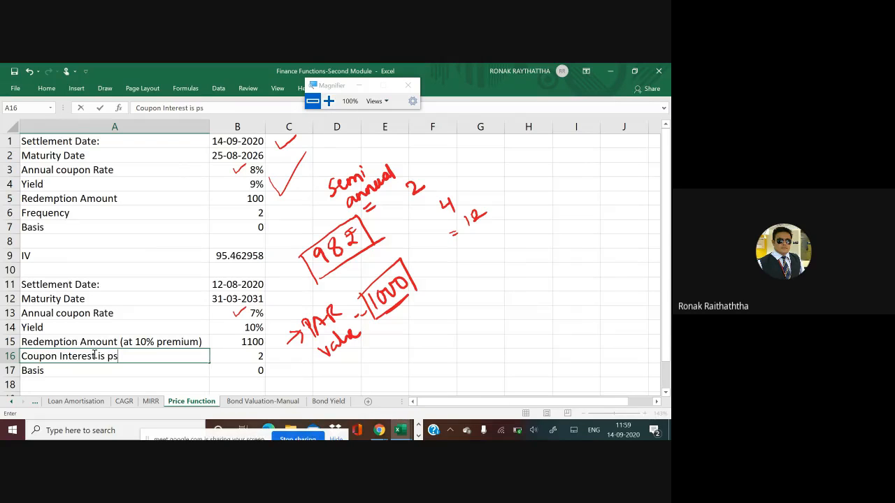
key("BackSpace")
key("BackSpace")
type("aid")
key("Escape")
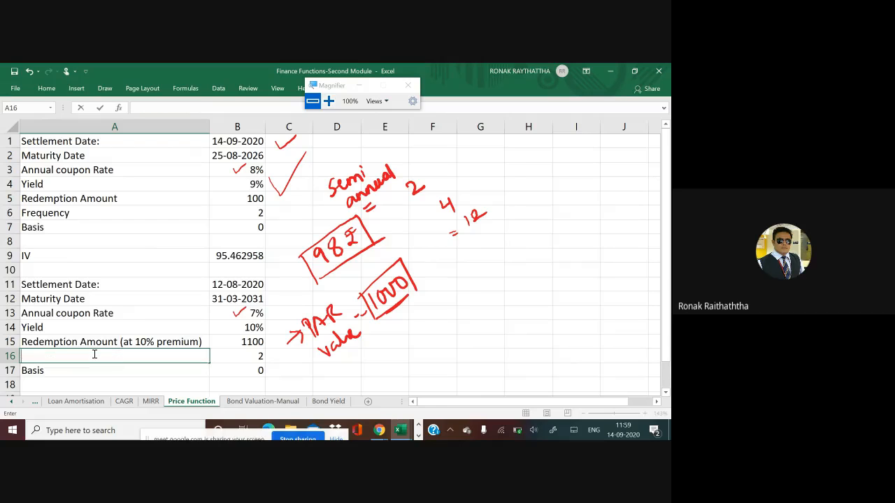
Step: Change the label in A16 to "Coupon Interest is paid on"
type("`")
key("BackSpace")
key("Escape")
key("F2")
key("BackSpace")
key("BackSpace")
key("BackSpace")
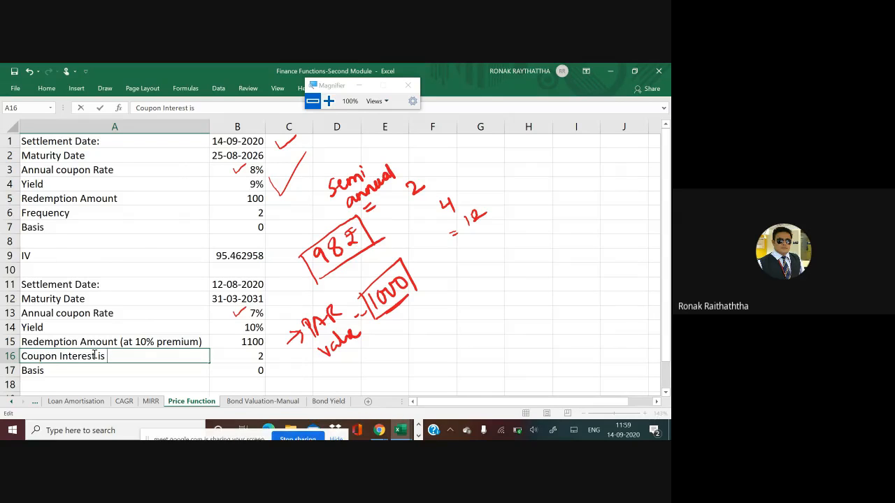
type("paid on")
key("Tab")
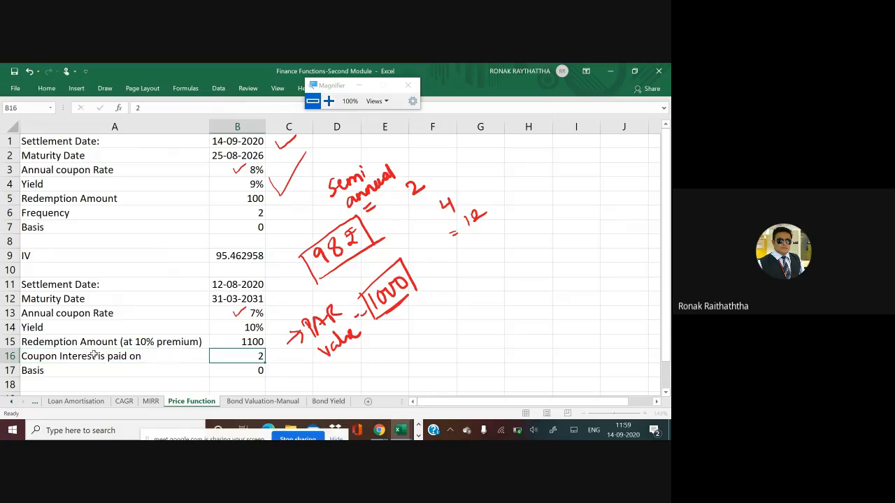
Step: Replace the coupon frequency value in B16 with "Qtr Basis"
type("Qtr Basis")
key("Return")
key("Tab")
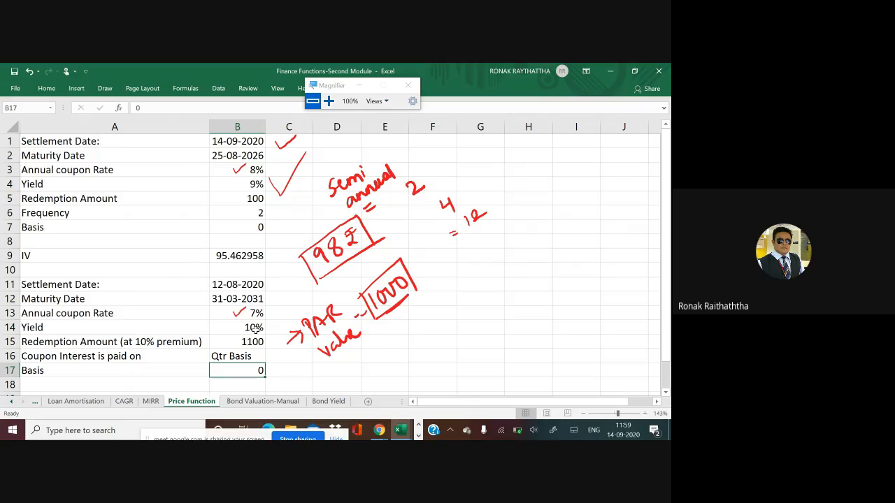
Step: Add the label MP in A19 and enter 880 beside it in B19
scroll(255, 330, "down", 1)
left_click(210, 355)
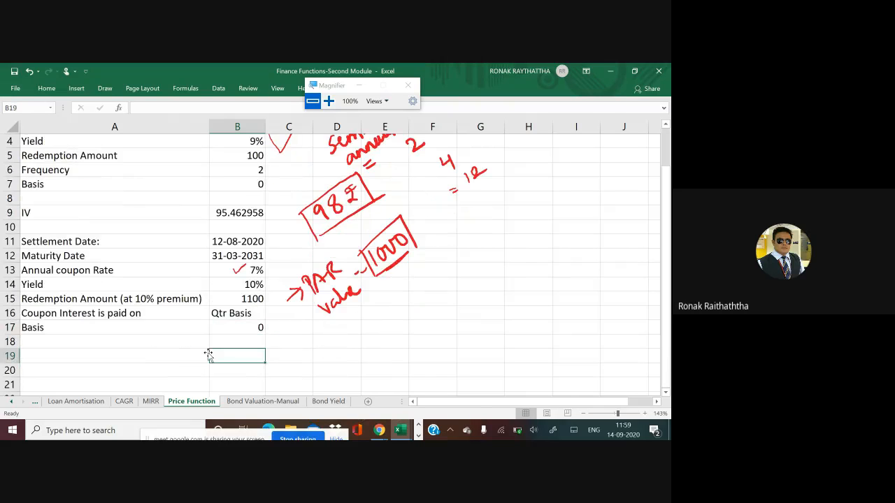
left_click(207, 355)
type("MP")
key("Tab")
type("880")
key("Return")
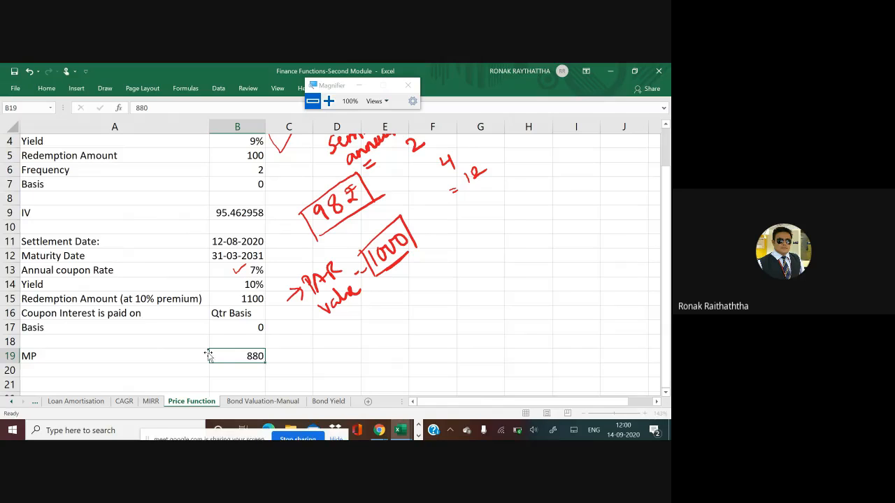
Step: Delete the handwritten semi-annual and boxed 98 notes, the PAR value note and the tick beside the 7% coupon rate
left_click(325, 239)
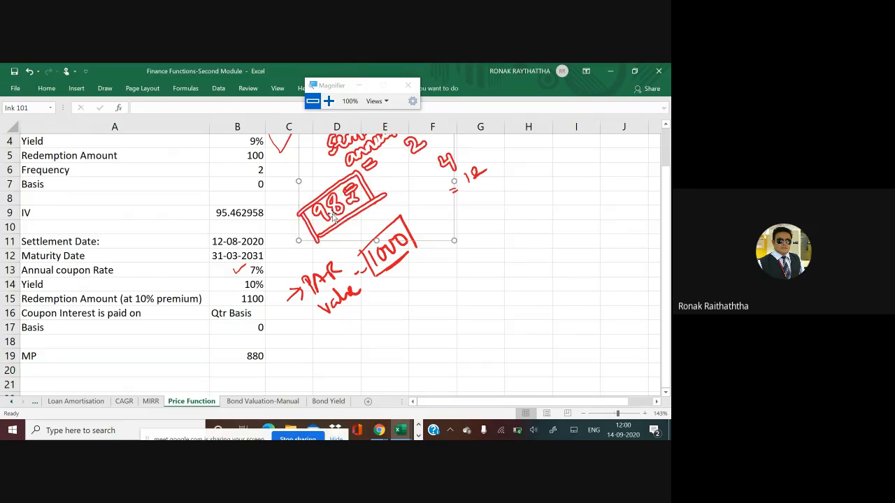
key("Delete")
left_click(333, 287)
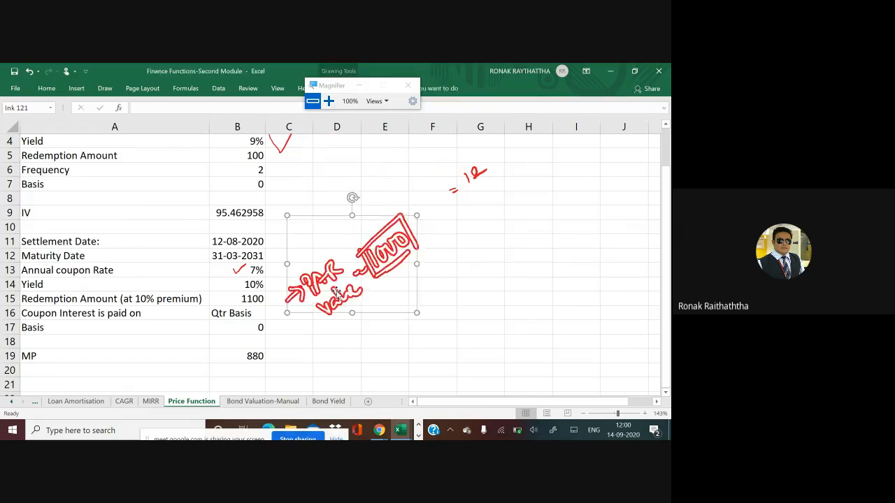
key("Delete")
left_click(239, 270)
key("Delete")
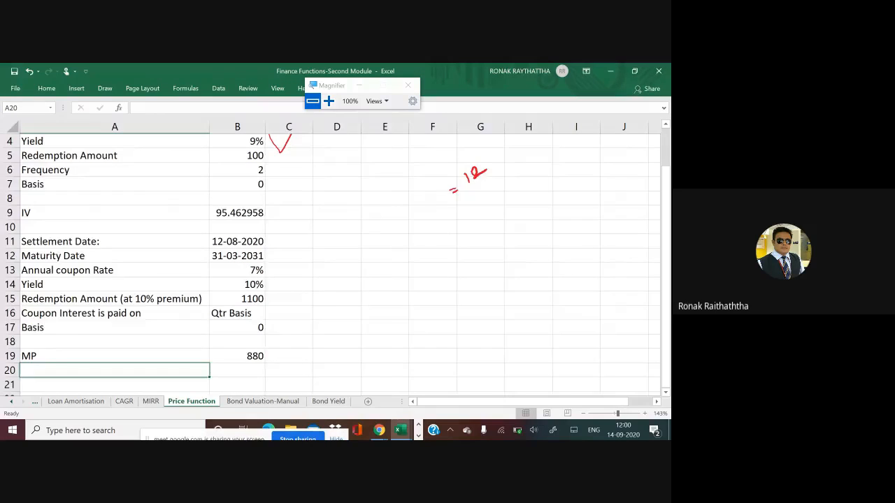
Step: Autofit column B to its contents and apply all borders to the second bond's table in A11:B19
scroll(315, 270, "up", 3)
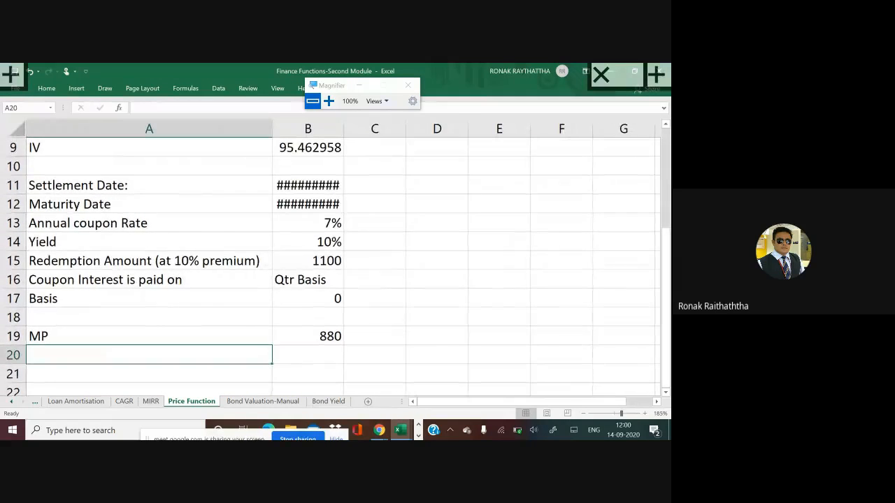
double_click(345, 133)
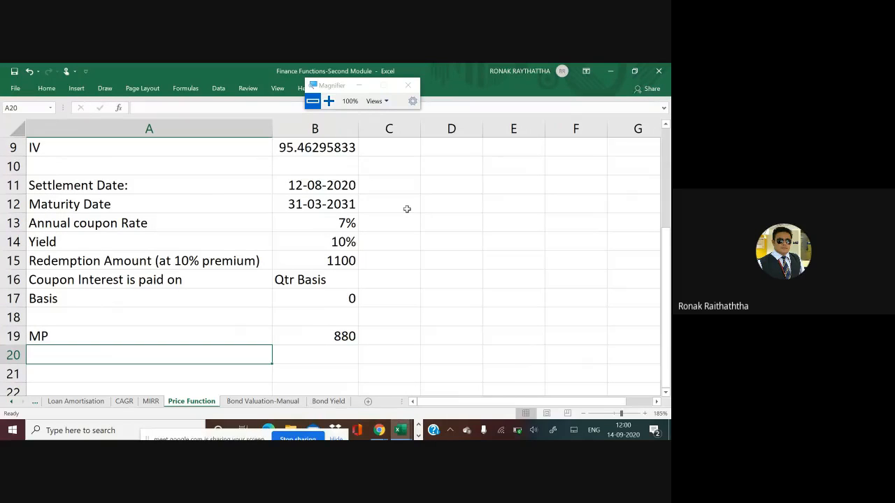
left_click(116, 187)
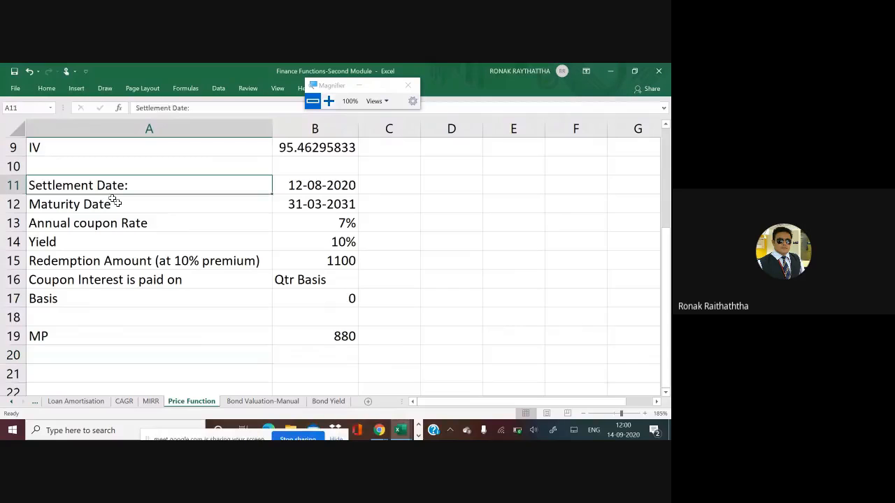
left_click_drag(114, 202, 343, 335)
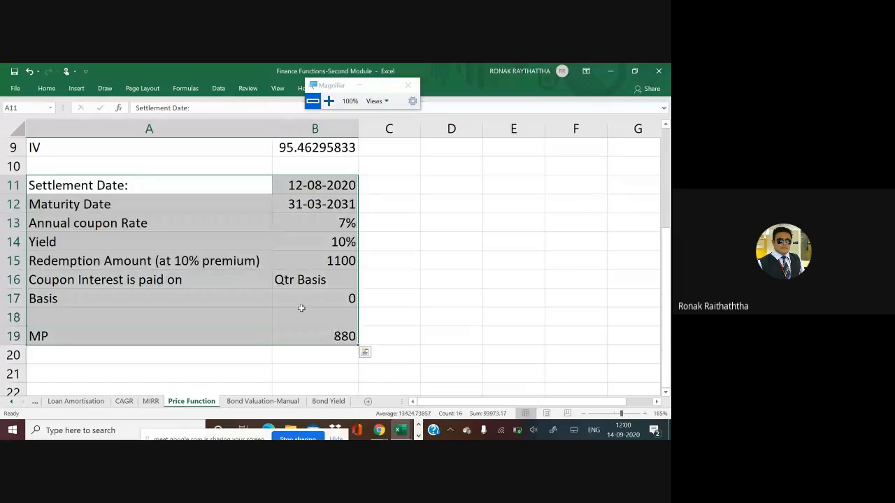
key("alt+h")
key("b")
key("a")
key("Down")
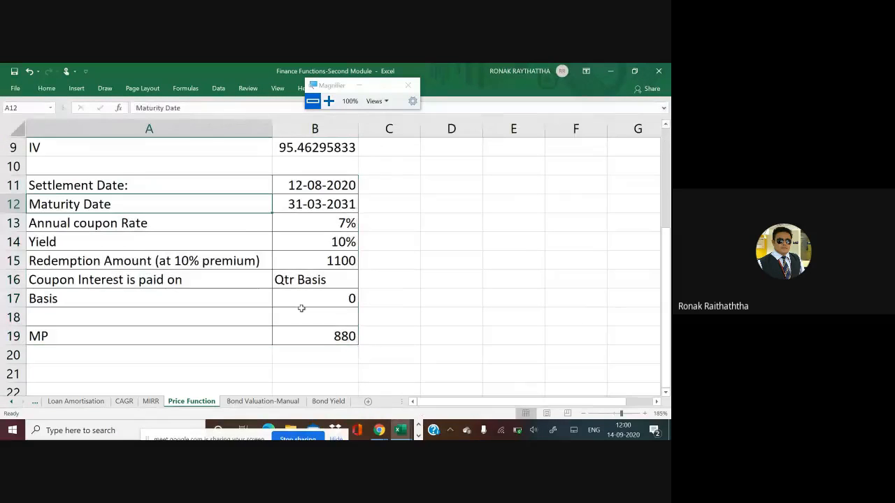
Step: Make the second bond's labels and values in A11:B17 bold
key("Up")
key("Up")
key("Down")
key("ctrl+shift+Right")
key("ctrl+shift+Down")
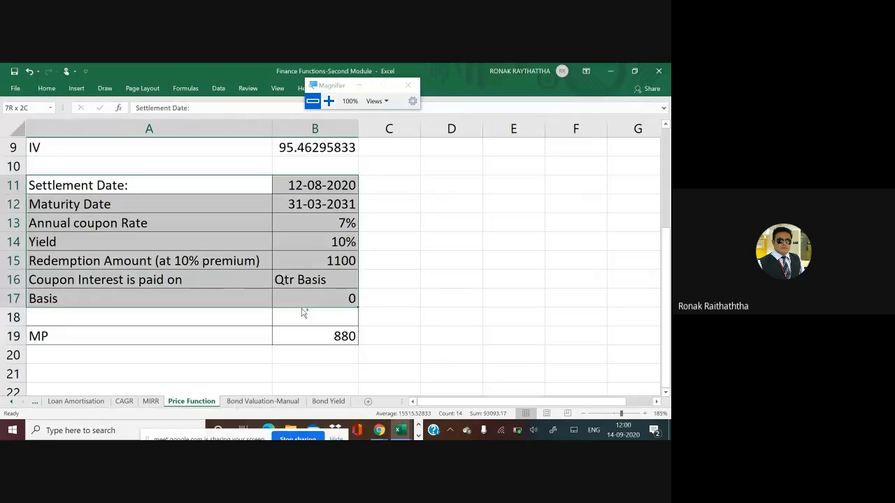
left_click_drag(301, 311, 301, 308)
key("ctrl+b")
key("Down")
key("Down")
key("Down")
key("Down")
key("Down")
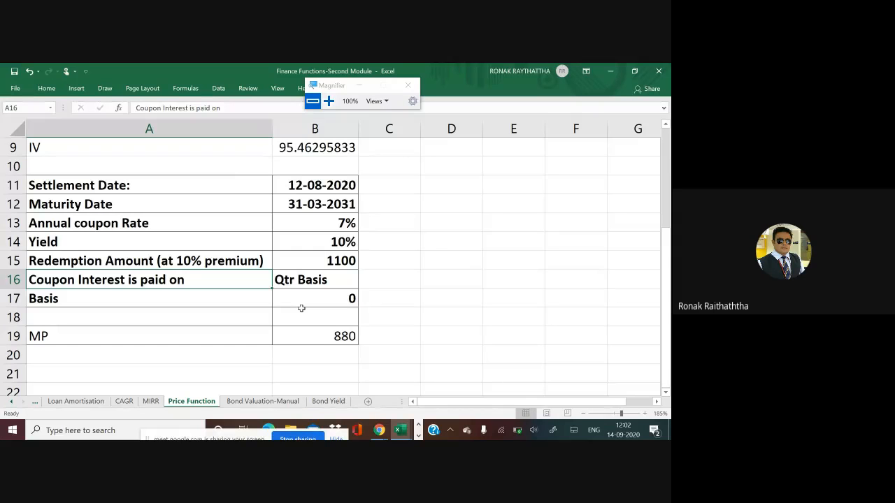
Step: Switch to the Google Meet call in Chrome, review the participants' chat messages, and return to the Excel workbook
key("alt+Tab")
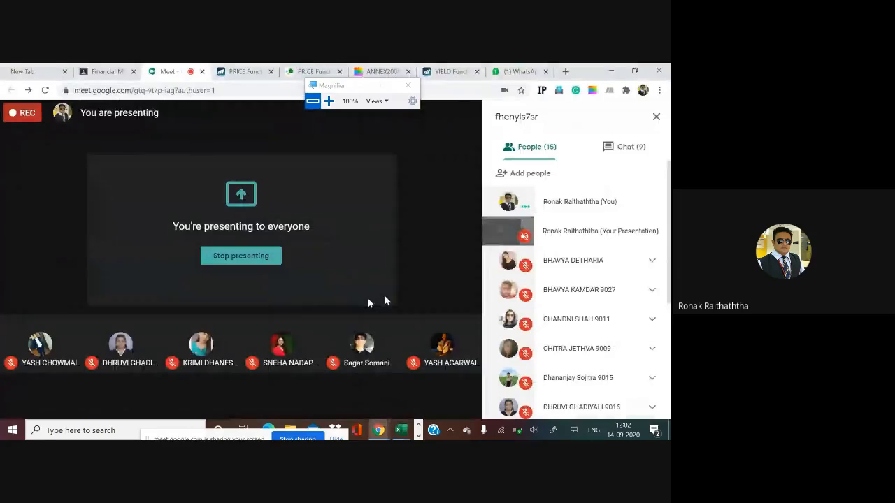
left_click(635, 150)
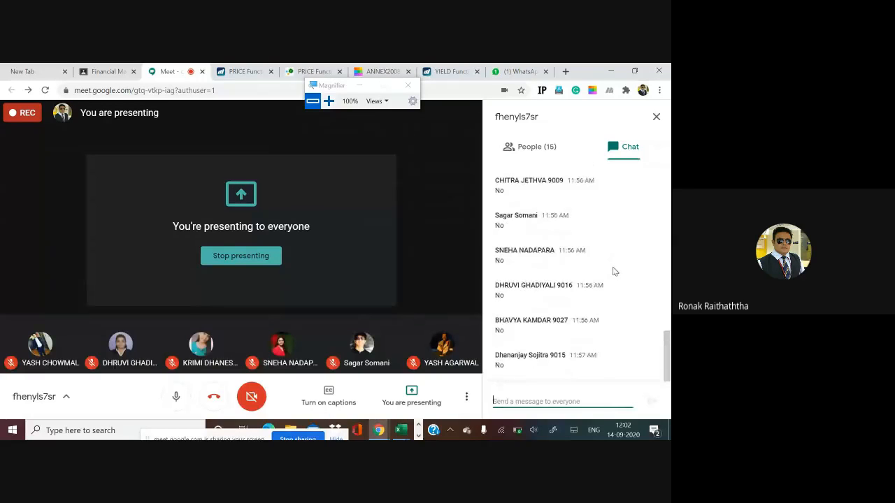
scroll(567, 282, "up", 1)
scroll(567, 282, "down", 1)
scroll(556, 253, "up", 1)
scroll(556, 253, "up", 1)
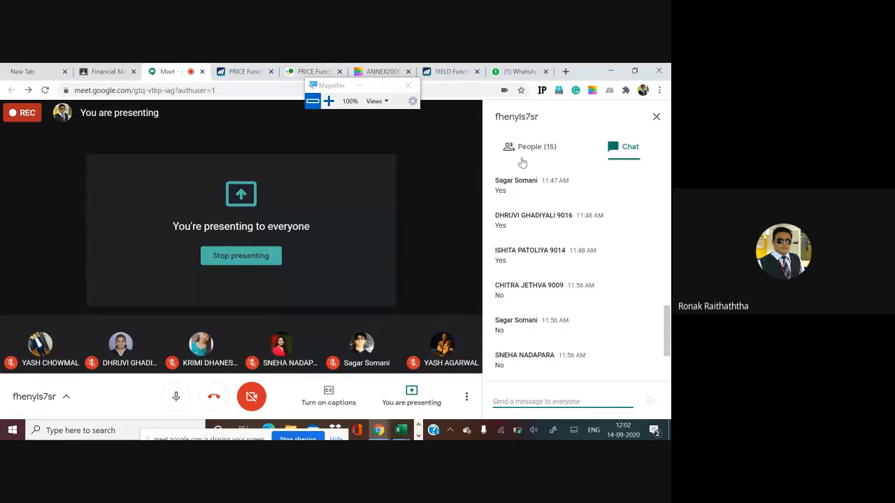
key("alt+Tab")
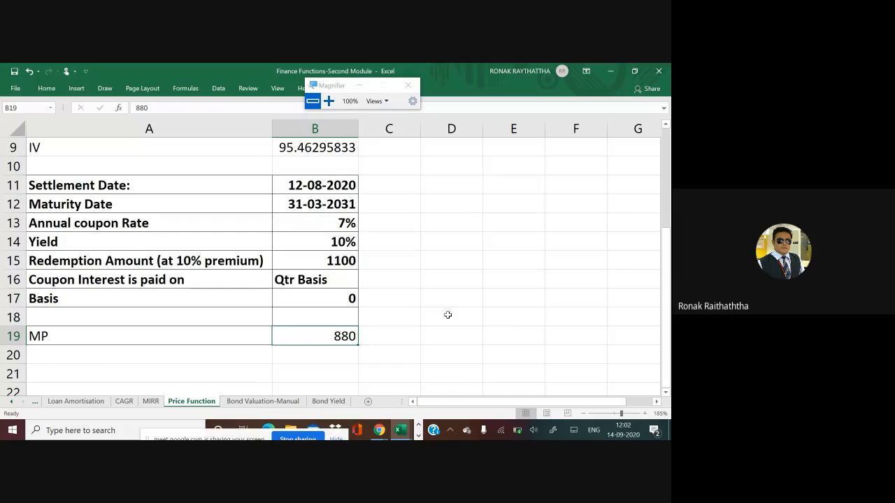
key("alt+Tab")
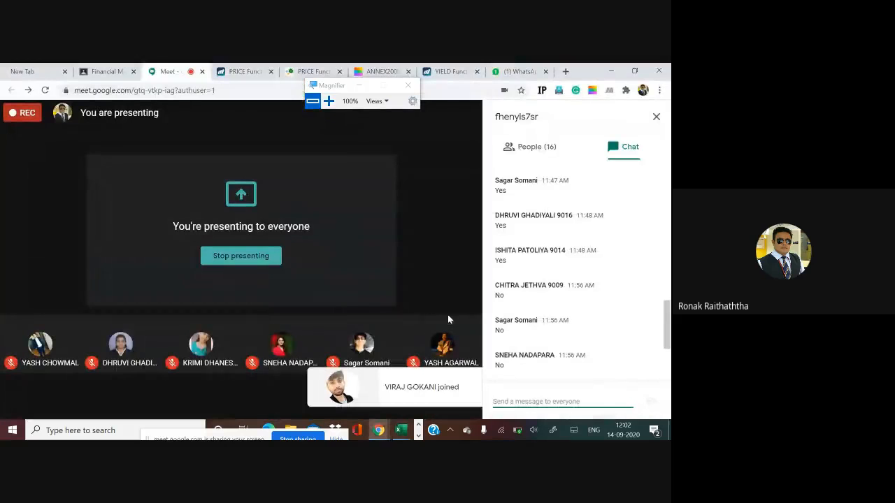
key("alt+Tab")
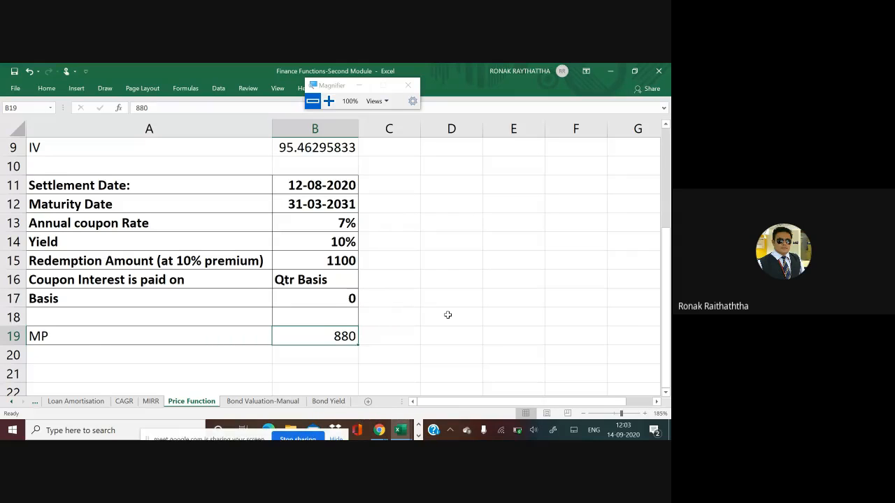
Step: Start a PRICE formula in B20 with B11 as the settlement date and B12 as the maturity date
key("Return")
type("=")
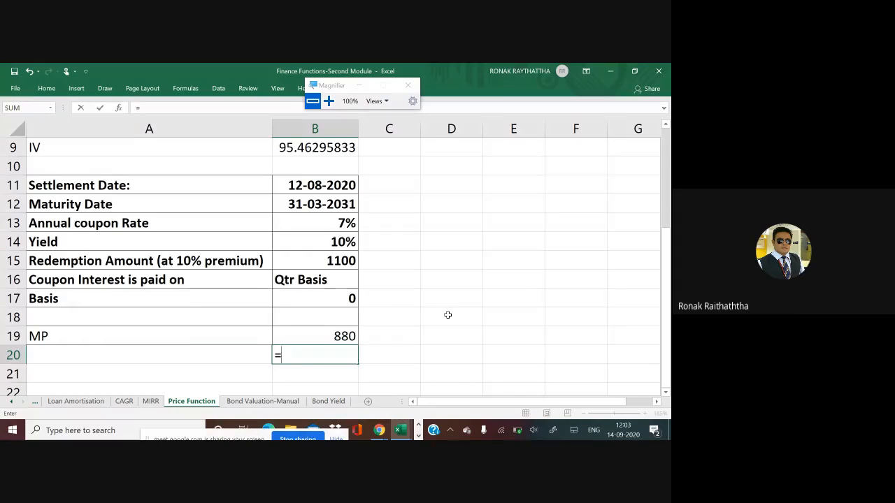
type("pr")
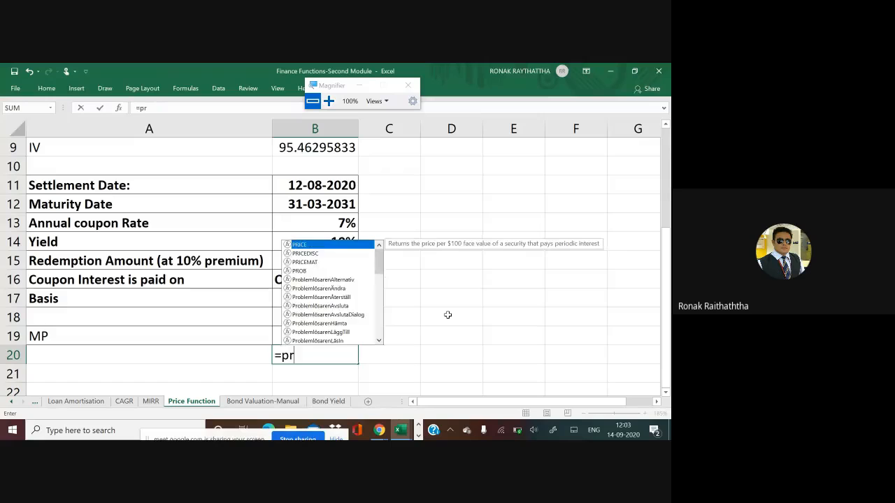
type("ice(")
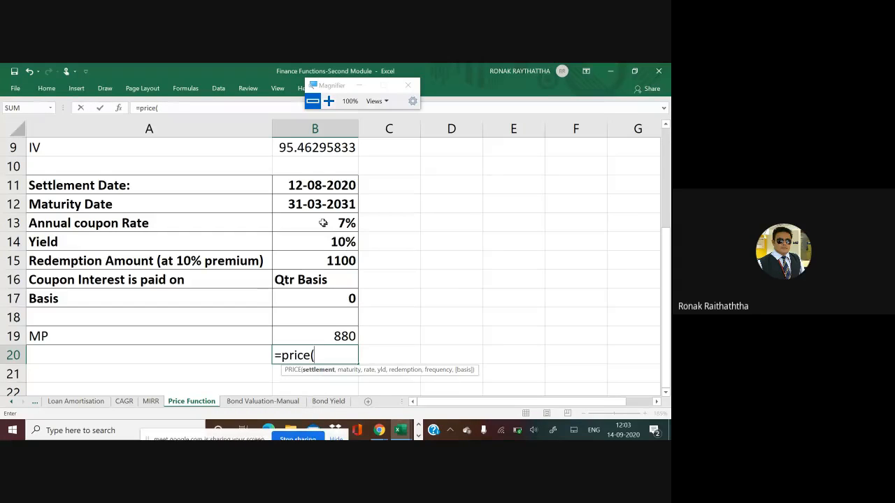
left_click(305, 185)
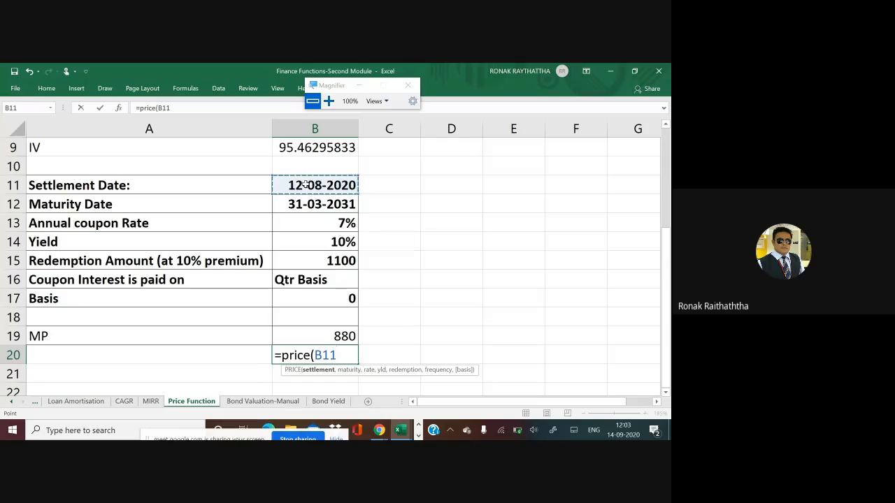
type(",")
left_click(290, 205)
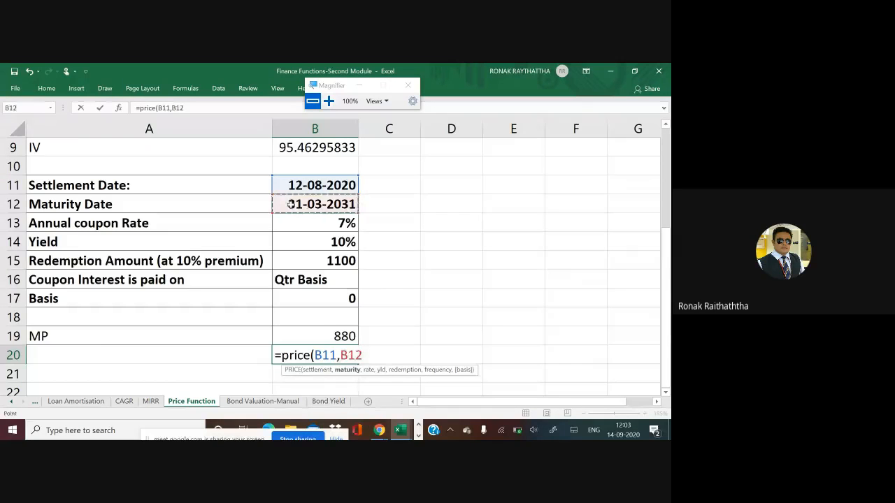
type(",")
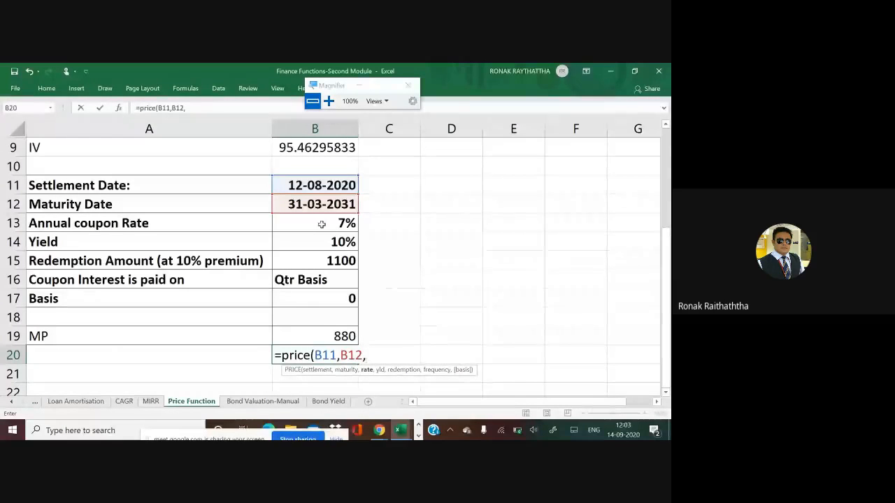
Step: Add B13 as the rate, B14 as the yield and B15 as the redemption to the PRICE formula in B20
left_click(322, 224)
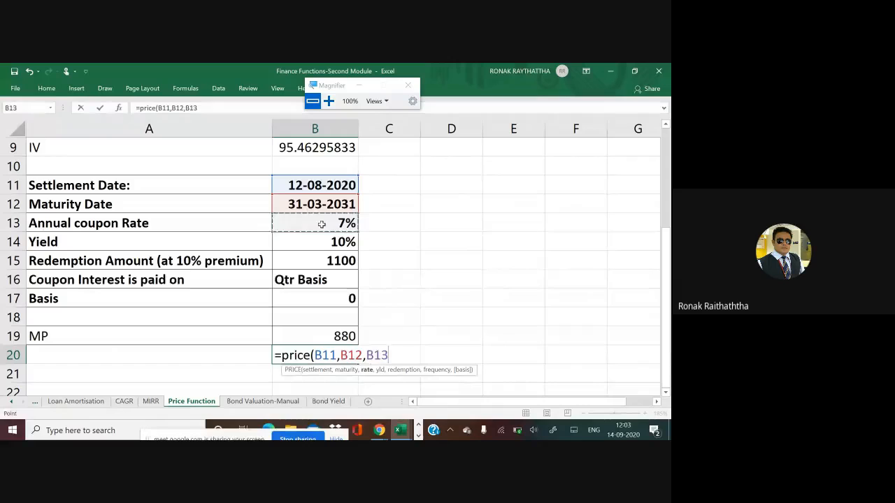
type(",")
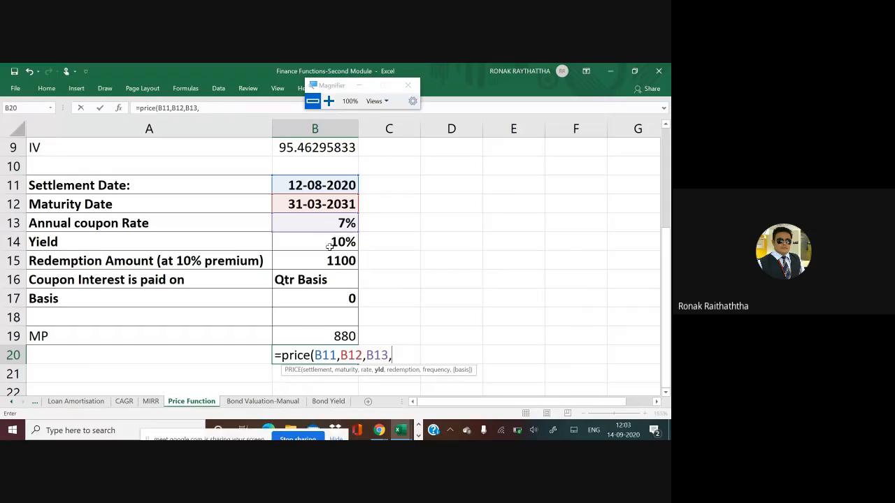
left_click(330, 245)
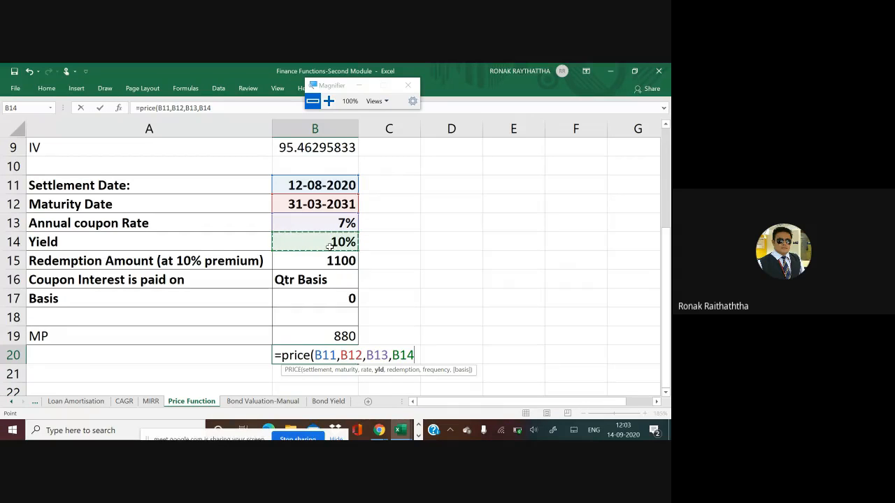
type(",")
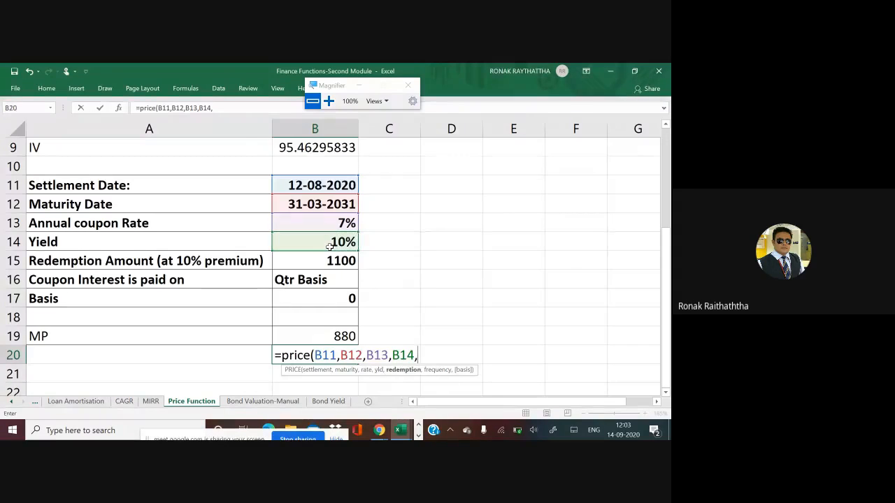
left_click(334, 260)
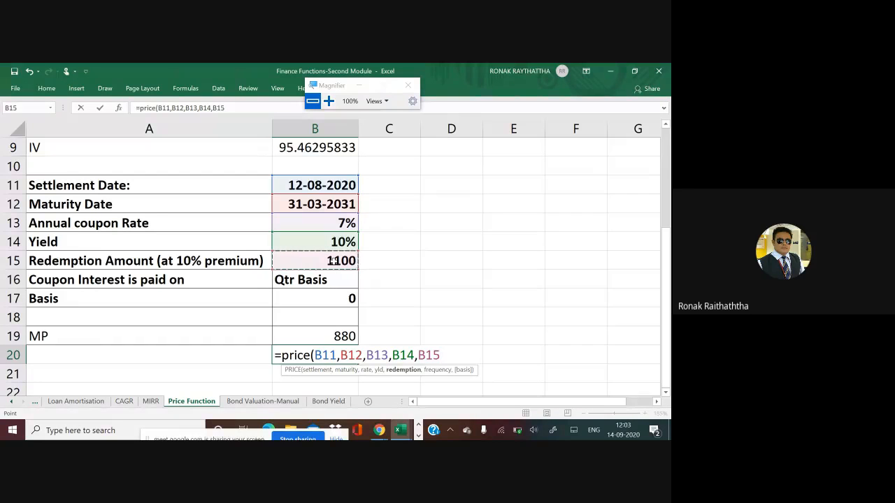
type(",")
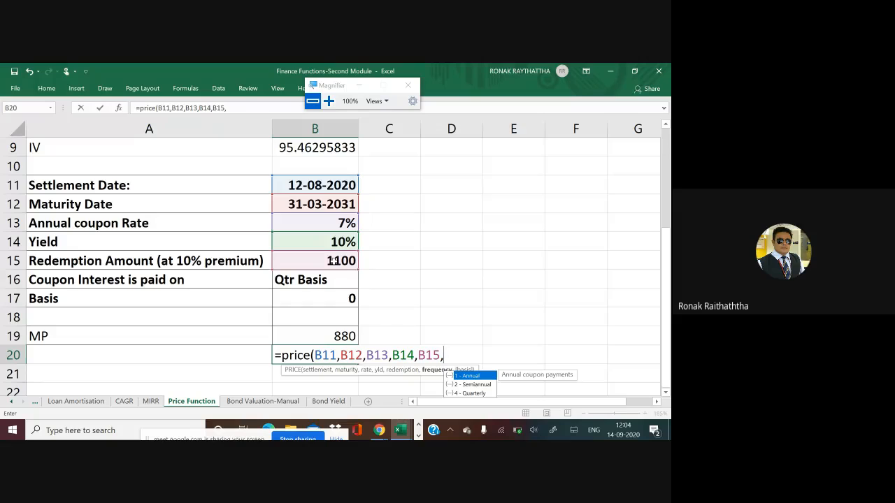
Step: Complete the PRICE formula in B20 with a quarterly frequency of 4 and basis 0, and reselect the cell
type("4,")
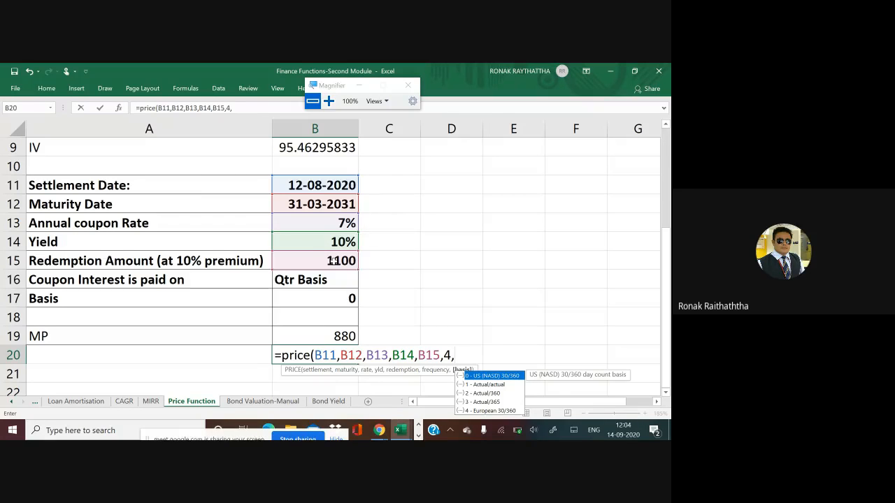
type("0")
type(")")
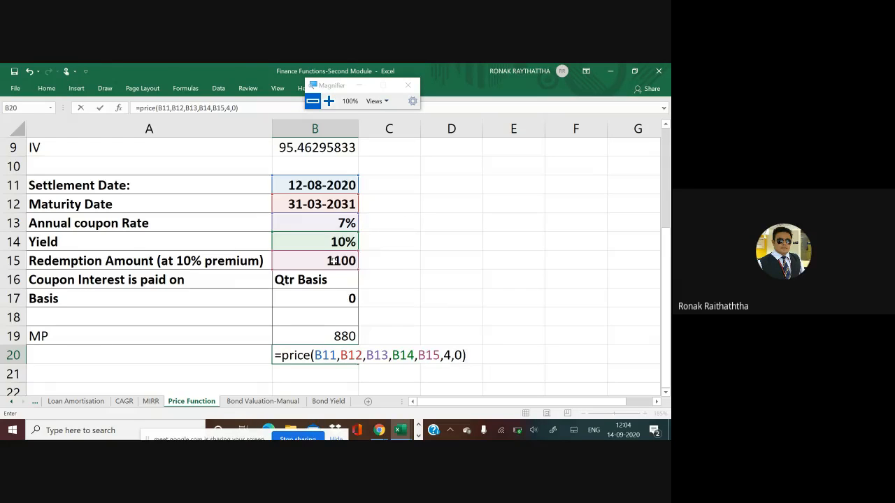
key("Return")
key("Up")
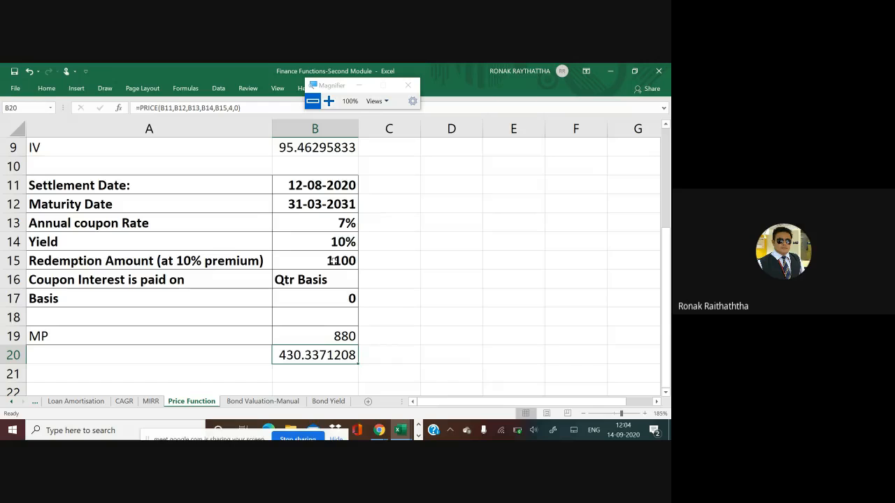
Step: Review the PRICE formula in B20 and the input cells it refers to, leaving it unedited
key("F2")
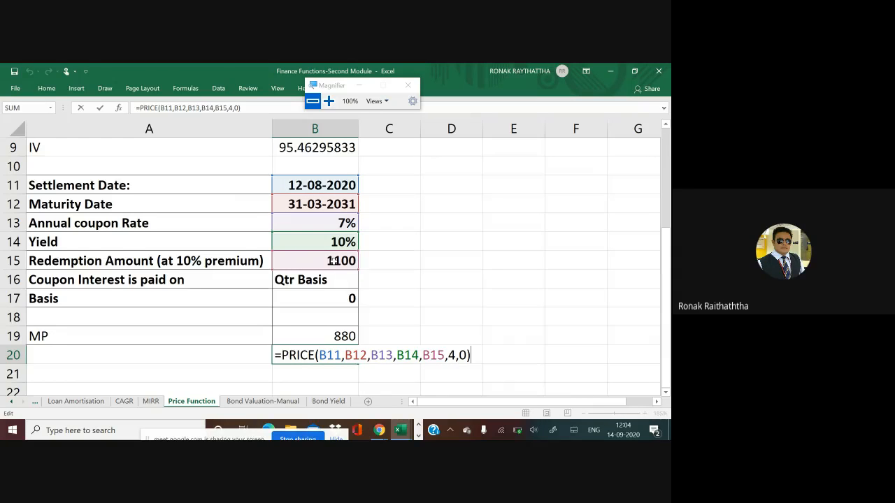
key("Escape")
key("F2")
key("Escape")
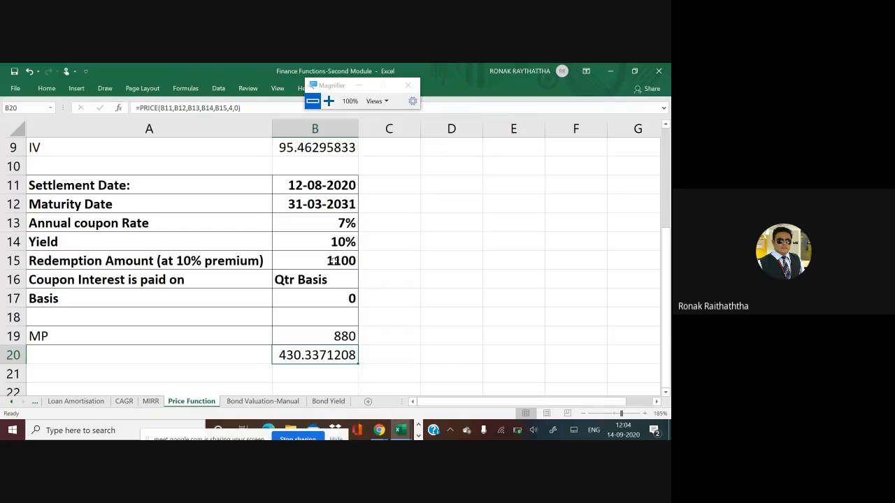
key("F2")
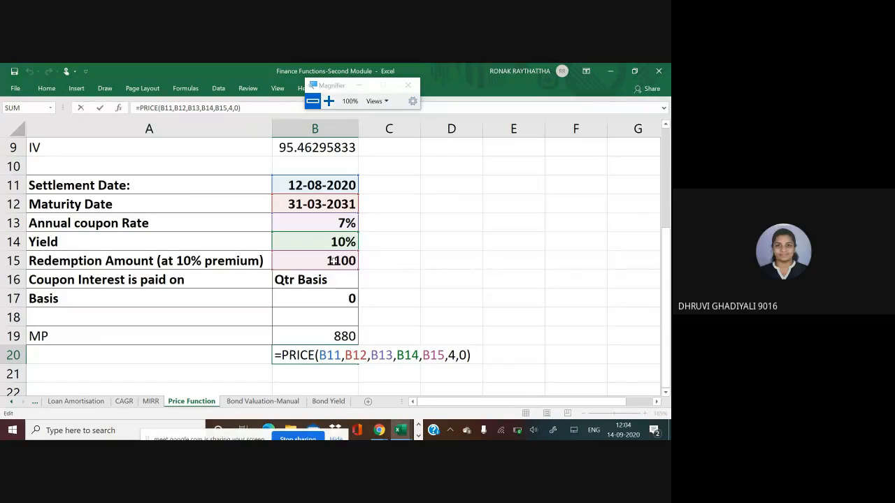
key("Escape")
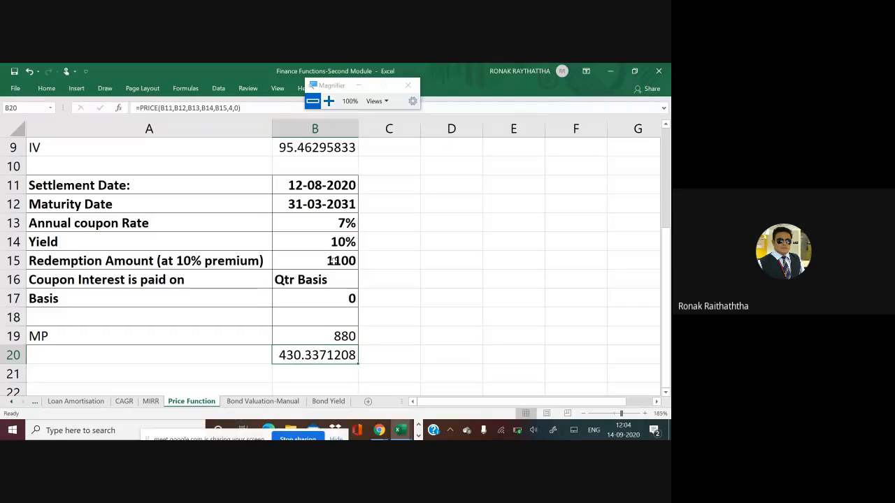
Step: Open B20's formula for editing and draw a red box around the rate and yield in B13:B14 with an arrow to Qtr Basis in B16
key("F2")
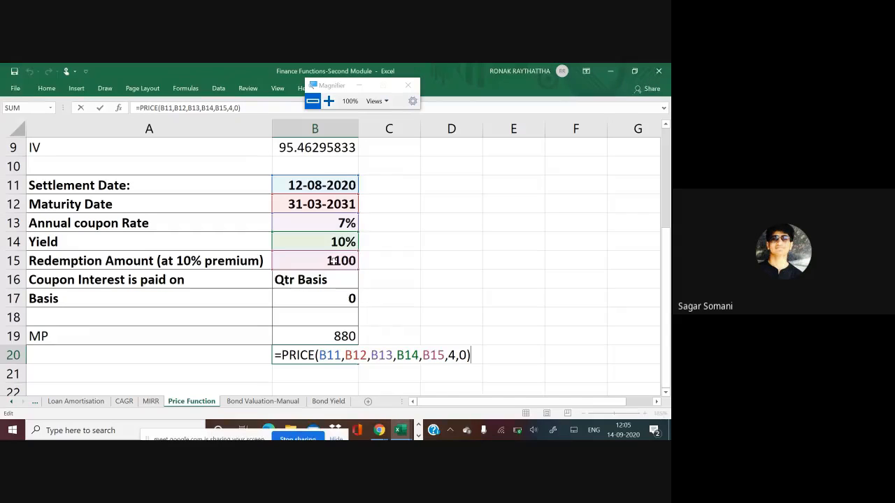
left_click_drag(369, 206, 373, 250)
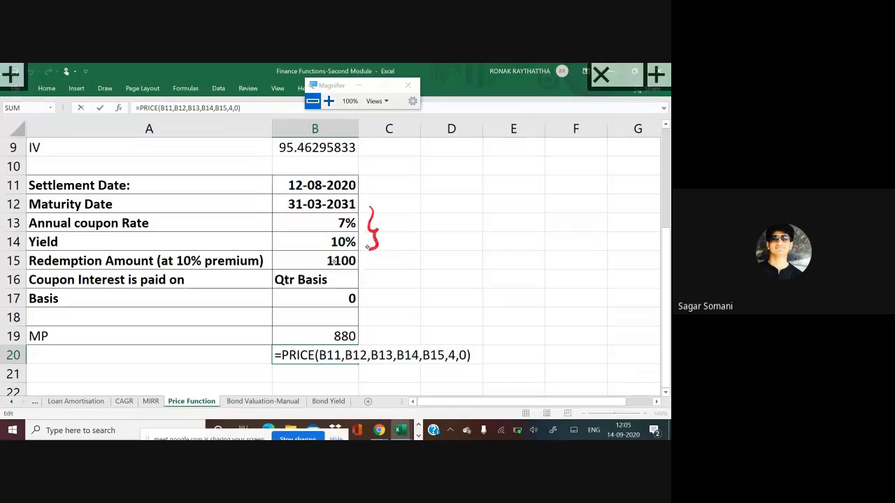
left_click_drag(261, 207, 275, 256)
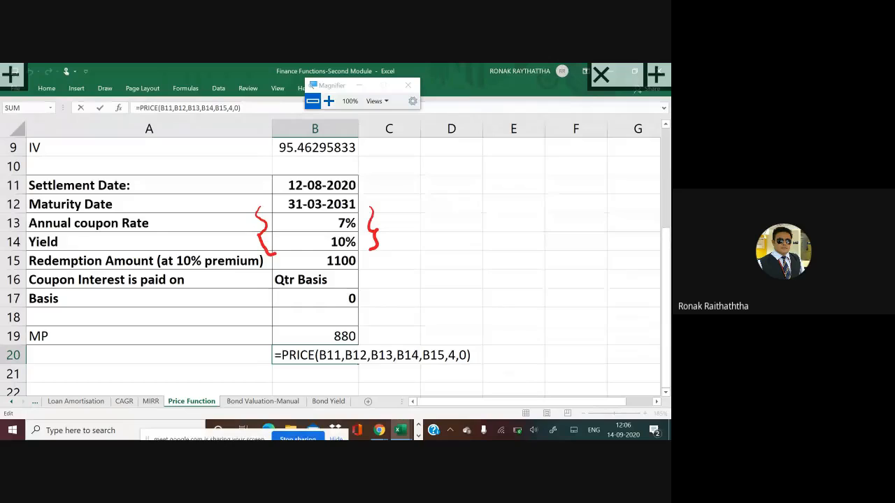
mouse_move(253, 212)
left_mouse_down()
mouse_move(360, 206)
mouse_move(382, 255)
mouse_move(264, 255)
mouse_move(258, 211)
left_mouse_up()
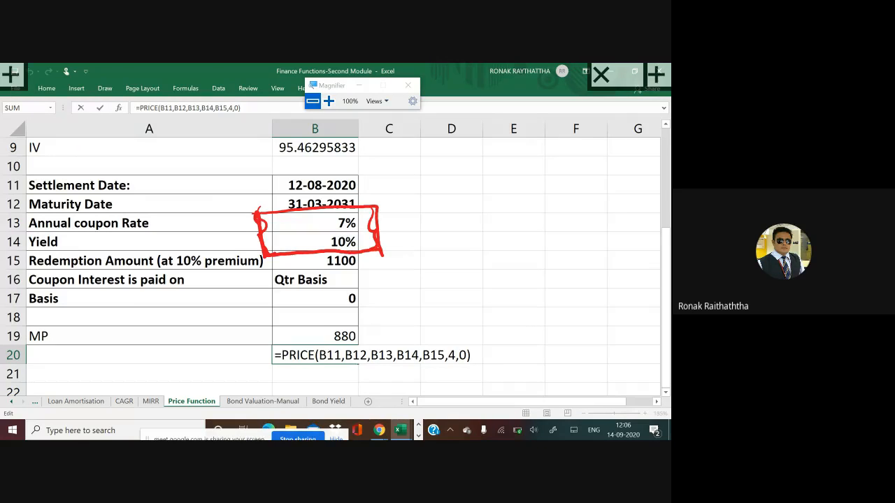
mouse_move(383, 222)
left_mouse_down()
mouse_move(422, 236)
mouse_move(417, 265)
mouse_move(341, 282)
mouse_move(357, 286)
left_mouse_up()
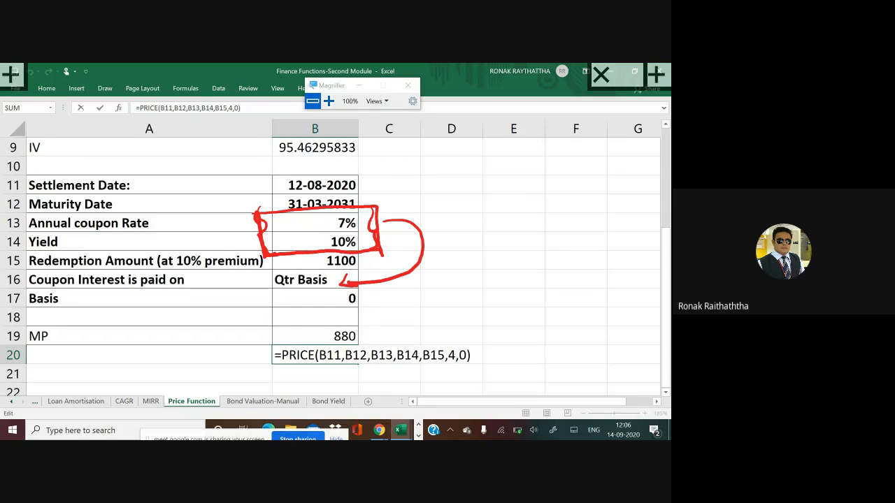
Step: Divide both the rate B13 and the yield B14 by 4 in B20's PRICE formula, and dismiss the low-battery notice
left_click(343, 355)
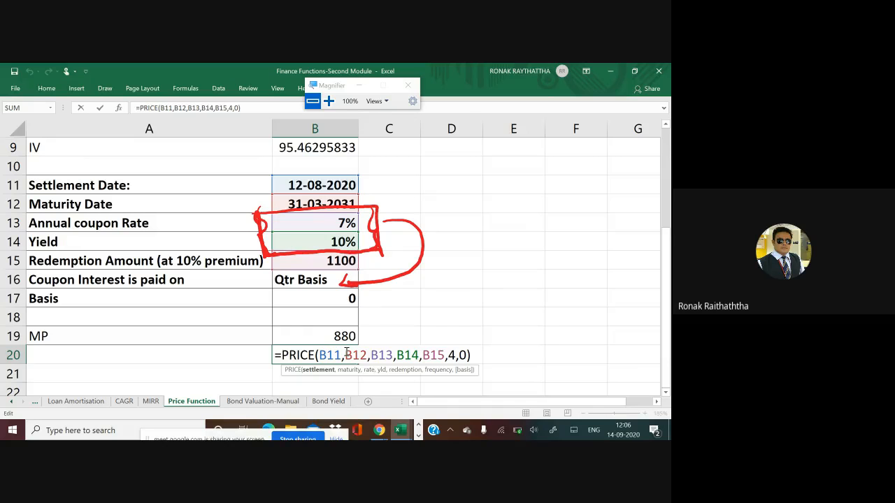
left_click(395, 356)
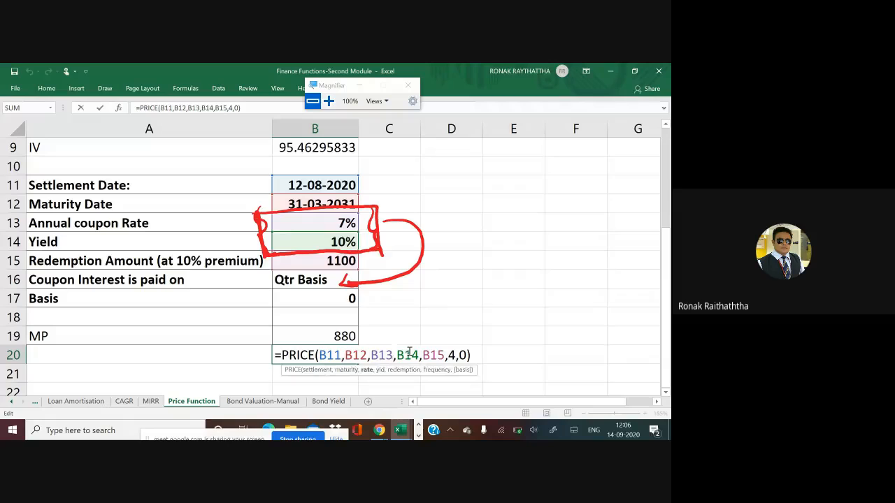
type("/")
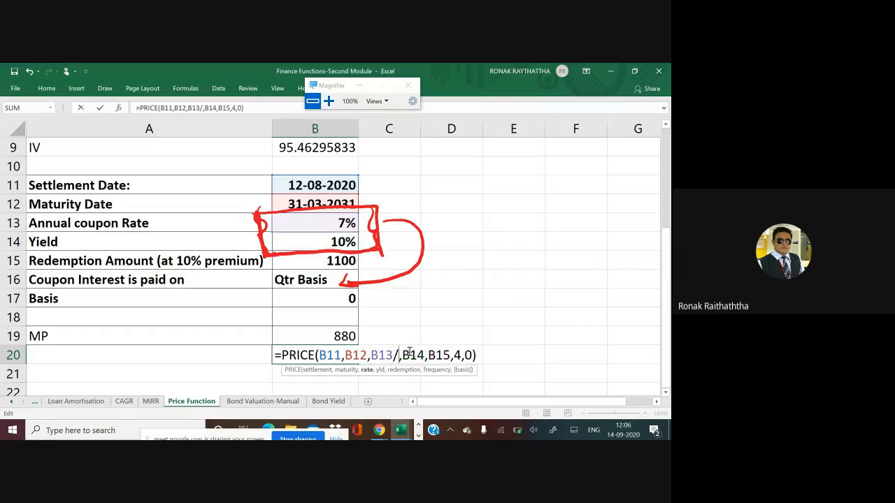
type("4")
left_click(409, 355)
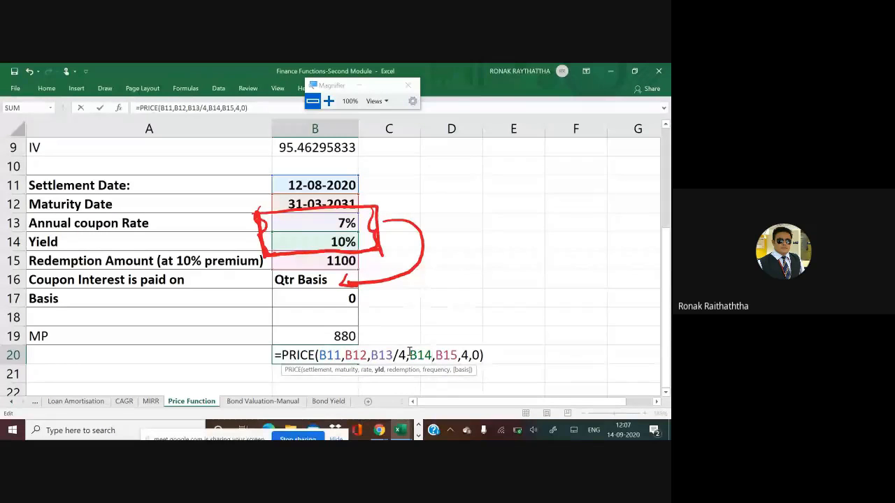
type("/4")
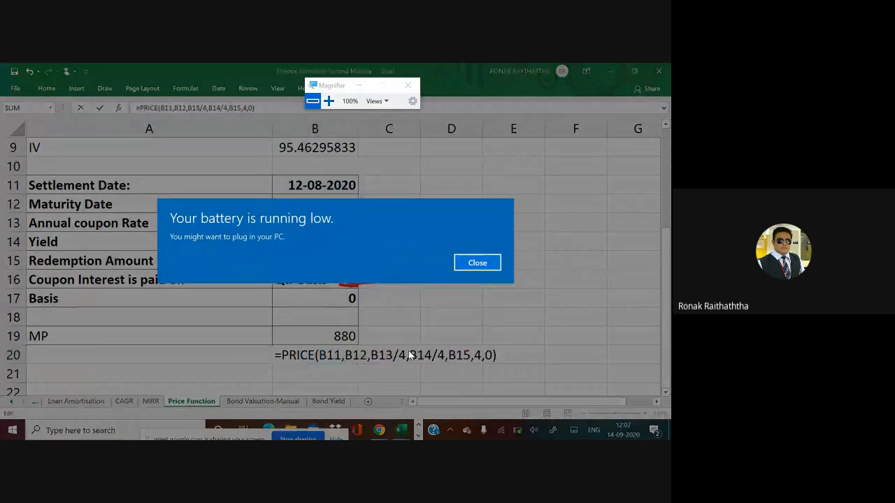
key("Return")
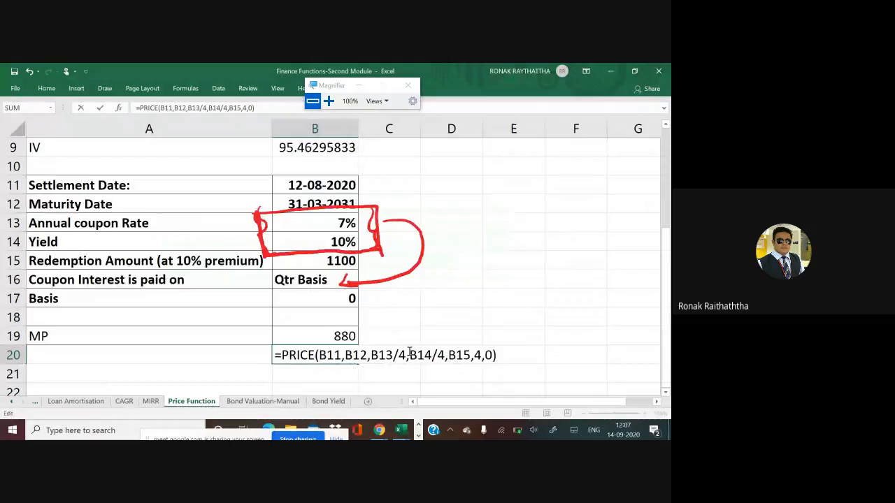